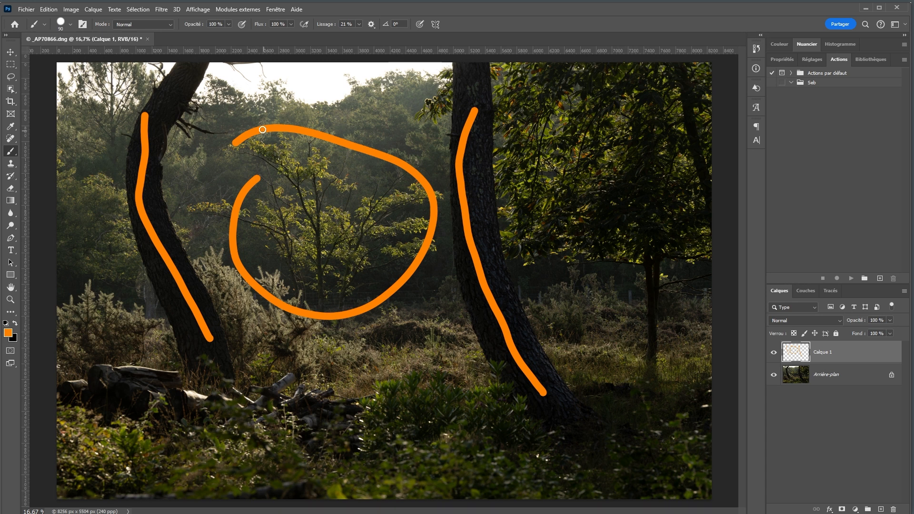
# Paint orange brush marks for an arrow pointing into the circled tree, a scribble across the bright sky, and lines along the bottom foliage
pyautogui.moveTo(251, 81)
pyautogui.mouseDown()
pyautogui.moveTo(275, 125)
pyautogui.moveTo(291, 118)
pyautogui.moveTo(262, 141)
pyautogui.mouseUp()
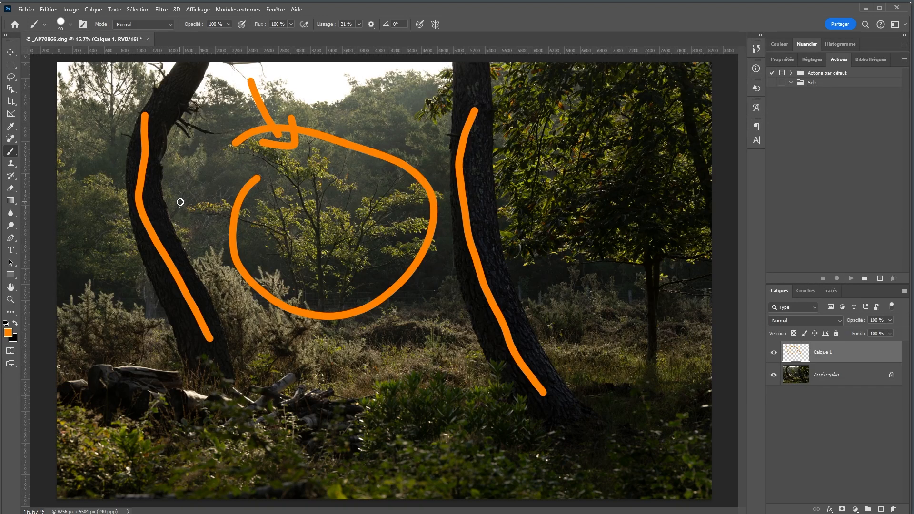
pyautogui.moveTo(421, 64)
pyautogui.mouseDown()
pyautogui.moveTo(315, 78)
pyautogui.moveTo(234, 73)
pyautogui.mouseUp()
pyautogui.moveTo(184, 59); pyautogui.dragTo(183, 62)
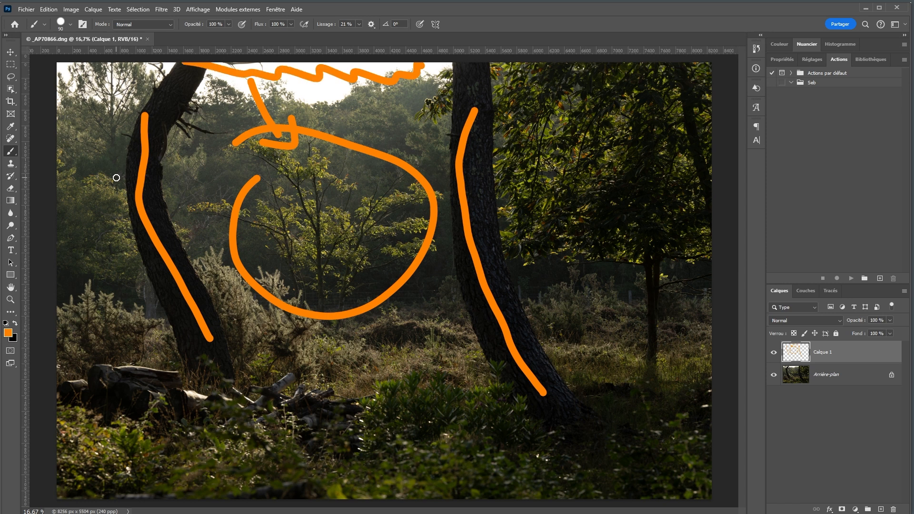
pyautogui.moveTo(706, 460); pyautogui.dragTo(71, 488)
pyautogui.moveTo(673, 474)
pyautogui.mouseDown()
pyautogui.moveTo(683, 482)
pyautogui.moveTo(438, 475)
pyautogui.moveTo(50, 487)
pyautogui.mouseUp()
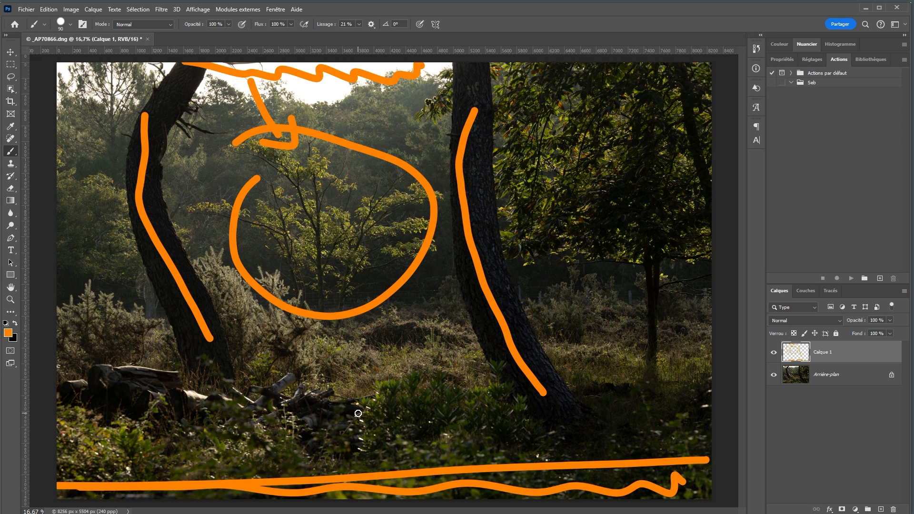
# Switch to Lightroom Classic and crop the photo to remove the sky at the top and a strip of foreground at the bottom
pyautogui.hotkey('alt', 'Tab')
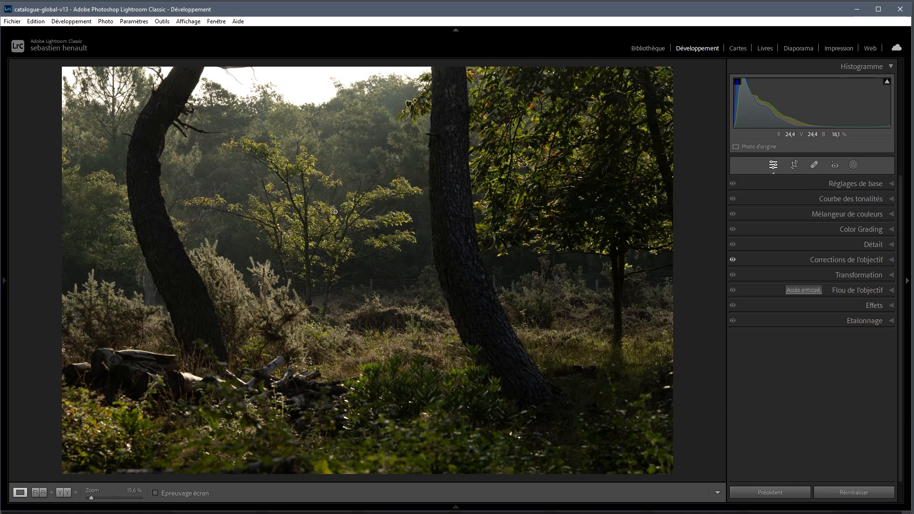
pyautogui.click(795, 165)
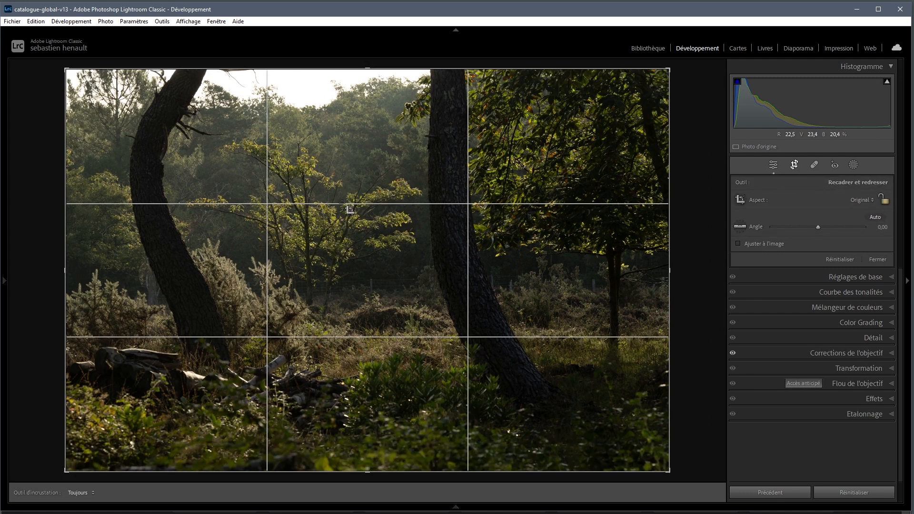
pyautogui.click(859, 200)
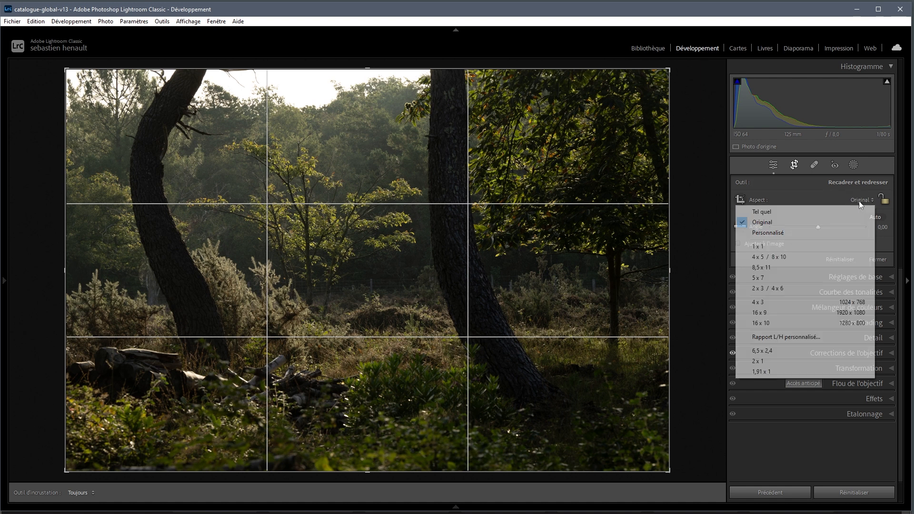
pyautogui.click(366, 72)
pyautogui.moveTo(367, 70); pyautogui.dragTo(375, 90)
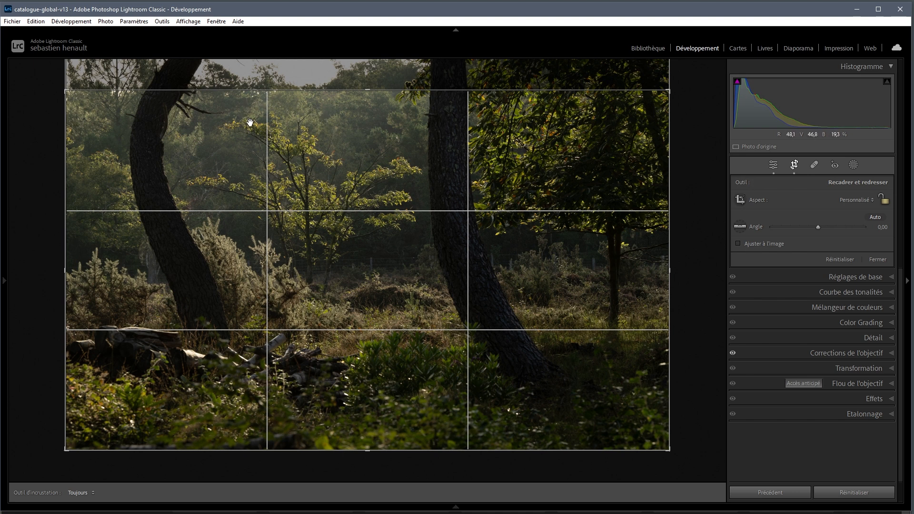
pyautogui.moveTo(366, 451); pyautogui.dragTo(365, 435)
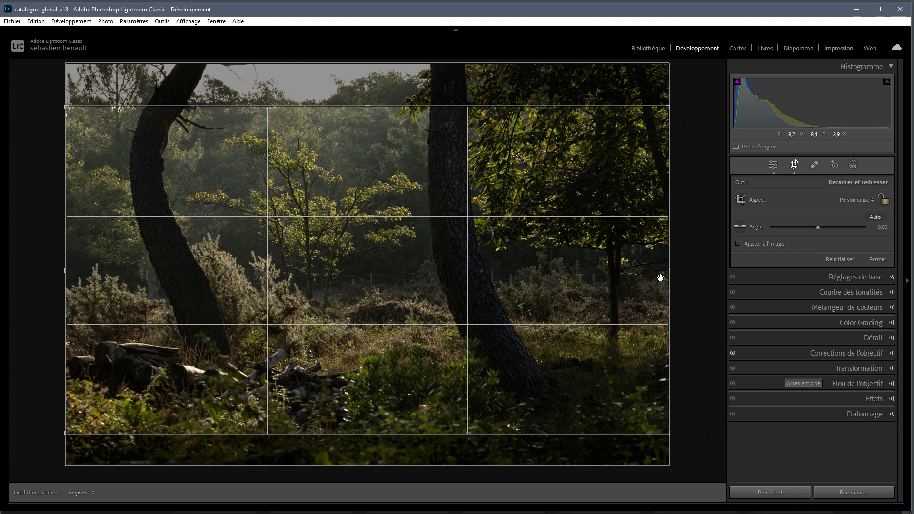
# Crop away the dark foliage on the photo's right side, trim the upper edge slightly, and apply the crop
pyautogui.moveTo(668, 269); pyautogui.dragTo(631, 270)
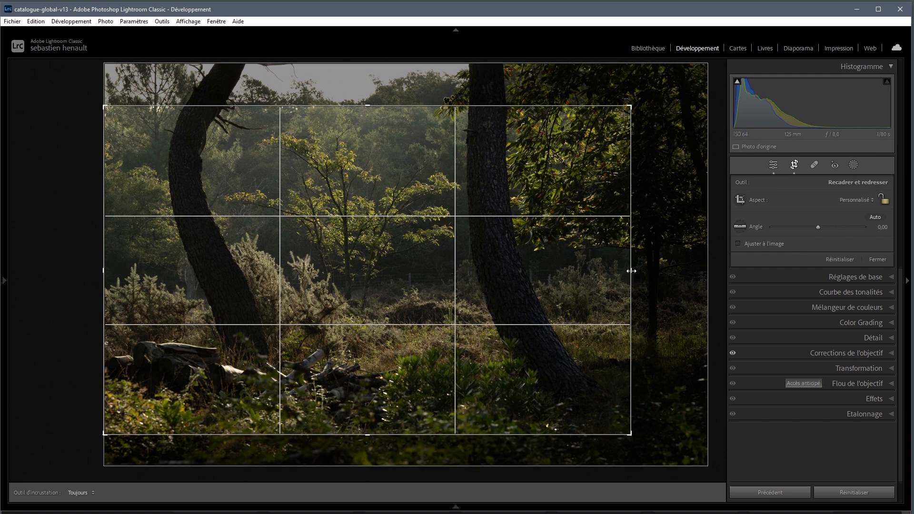
pyautogui.moveTo(631, 271); pyautogui.dragTo(622, 270)
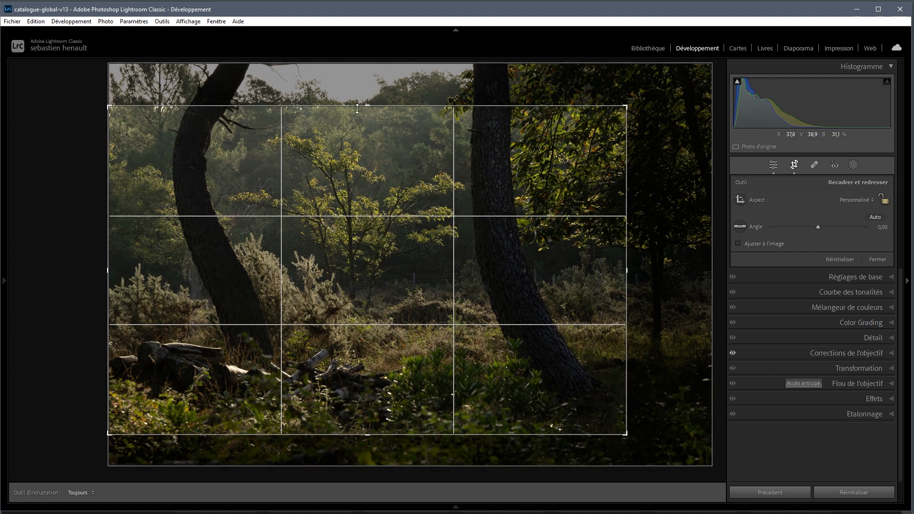
pyautogui.moveTo(368, 107); pyautogui.dragTo(365, 106)
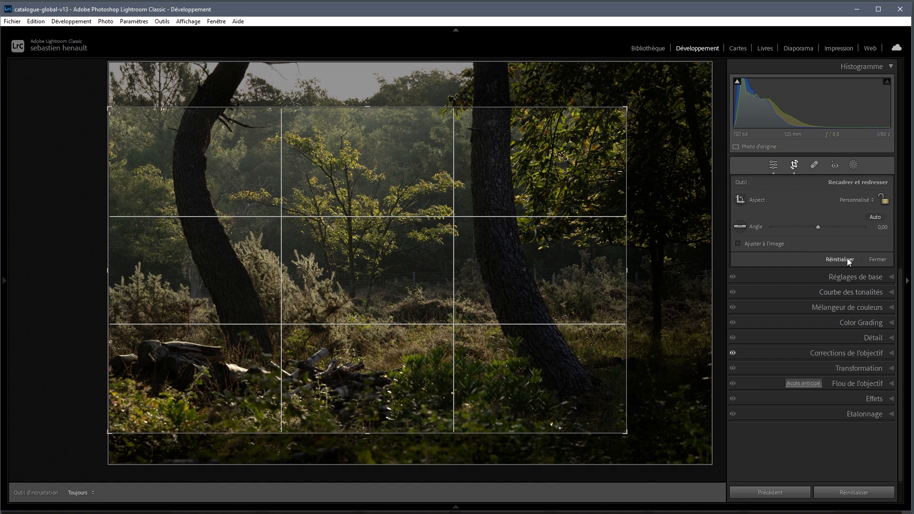
pyautogui.click(875, 259)
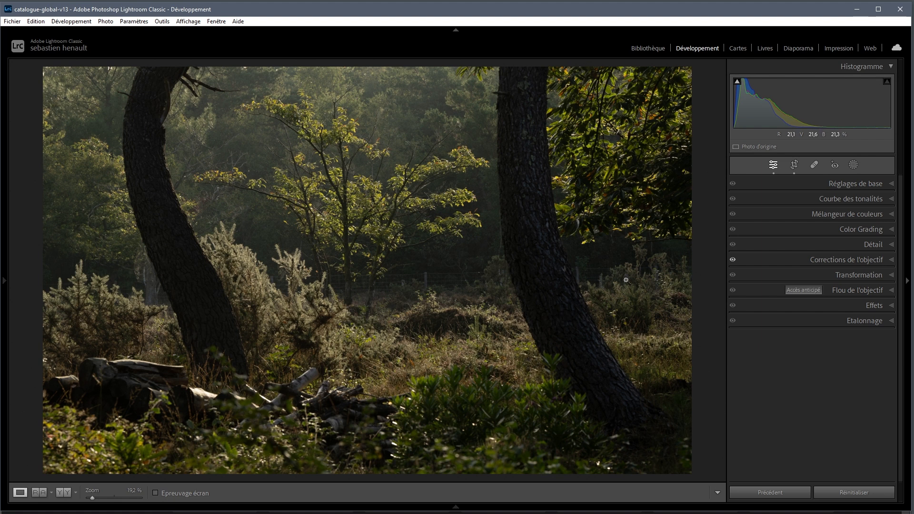
# Set the basic tone values to Noirs +27, Blancs +33, Ombres +16 and Hautes lumières +16
pyautogui.click(784, 182)
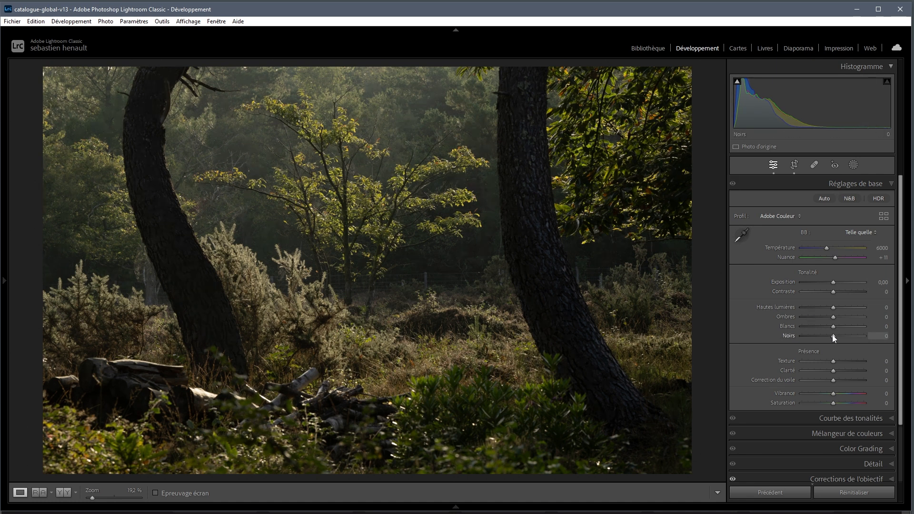
pyautogui.moveTo(832, 335); pyautogui.dragTo(838, 336)
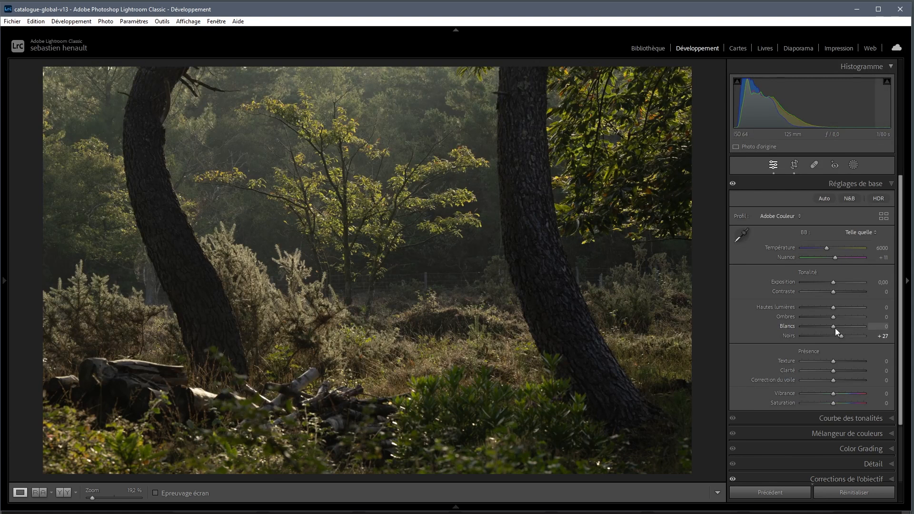
pyautogui.moveTo(834, 326); pyautogui.dragTo(839, 323)
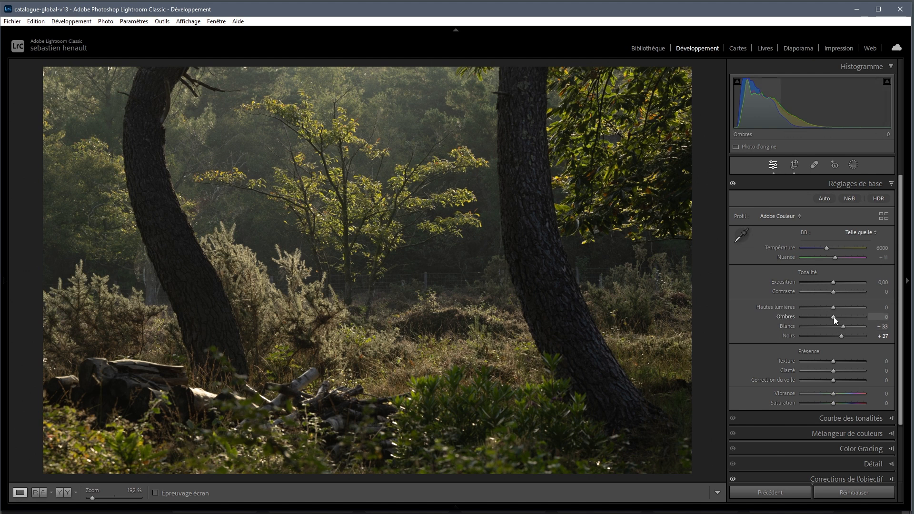
pyautogui.moveTo(834, 316); pyautogui.dragTo(838, 318)
pyautogui.moveTo(831, 306); pyautogui.dragTo(824, 306)
pyautogui.moveTo(831, 305); pyautogui.dragTo(835, 303)
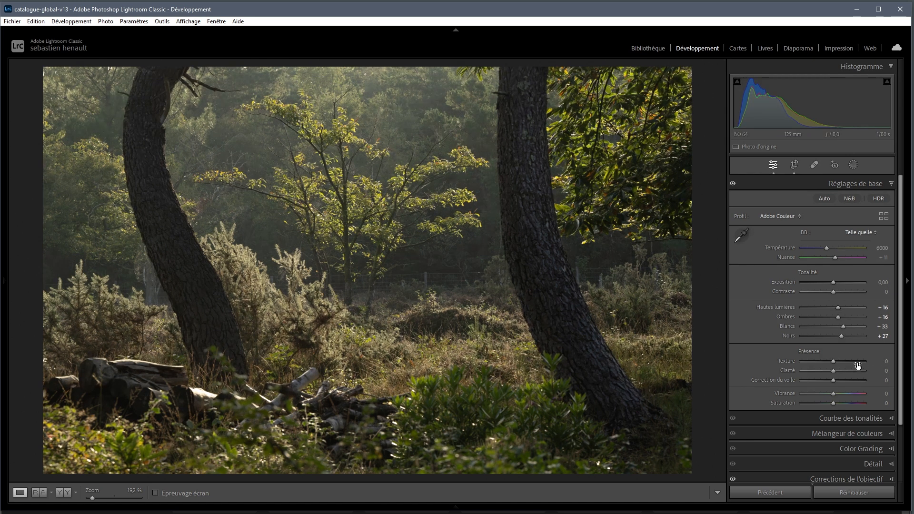
# Set the photo's Texture to +21 and Clarté to +4
pyautogui.moveTo(833, 358); pyautogui.dragTo(839, 356)
pyautogui.moveTo(832, 370)
pyautogui.mouseDown()
pyautogui.moveTo(843, 368)
pyautogui.moveTo(816, 367)
pyautogui.mouseUp()
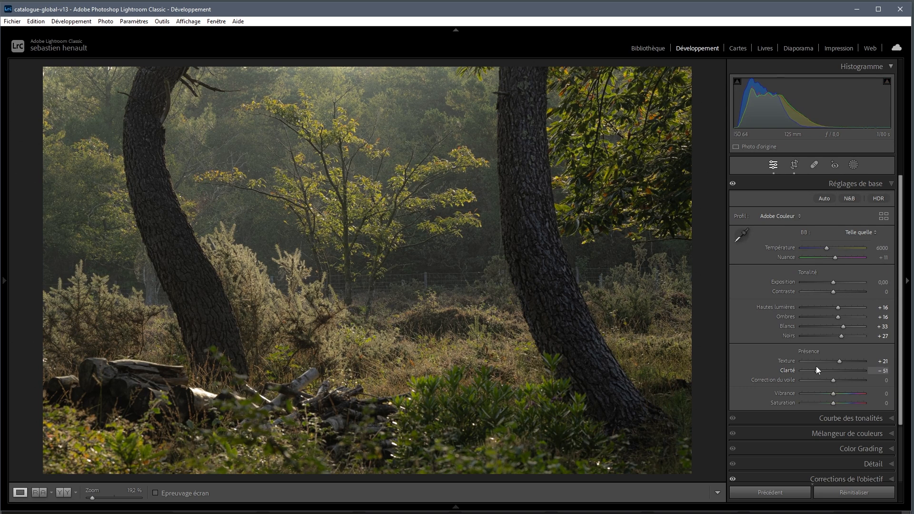
pyautogui.doubleClick(816, 369)
pyautogui.moveTo(833, 367); pyautogui.dragTo(834, 369)
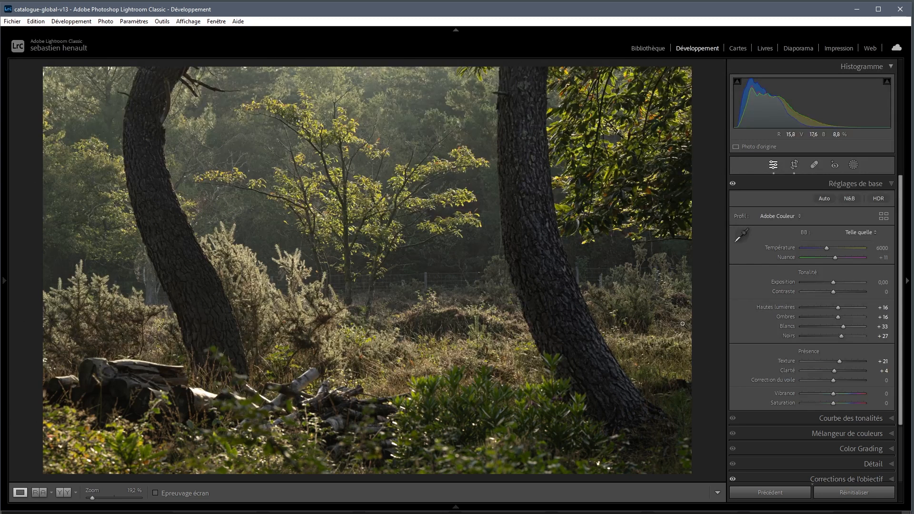
# Add a linear gradient mask over the bottom foreground with Exposition −1,24, and compare the photo with and without it
pyautogui.click(852, 166)
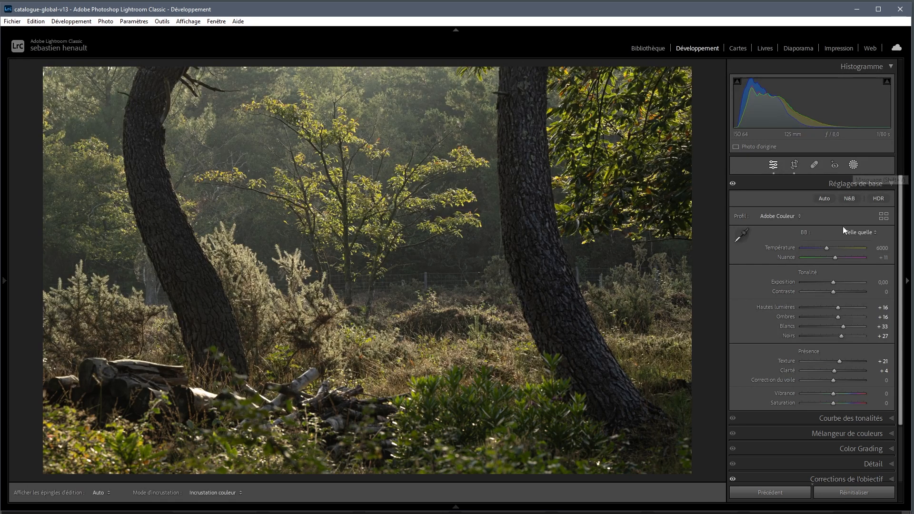
pyautogui.click(761, 267)
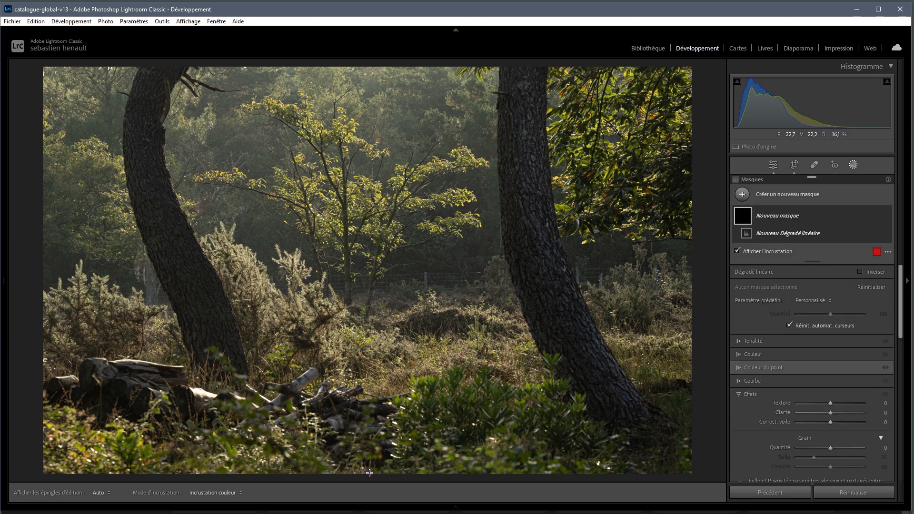
pyautogui.moveTo(368, 471)
pyautogui.mouseDown()
pyautogui.moveTo(366, 406)
pyautogui.moveTo(370, 447)
pyautogui.moveTo(317, 447)
pyautogui.moveTo(367, 454)
pyautogui.mouseUp()
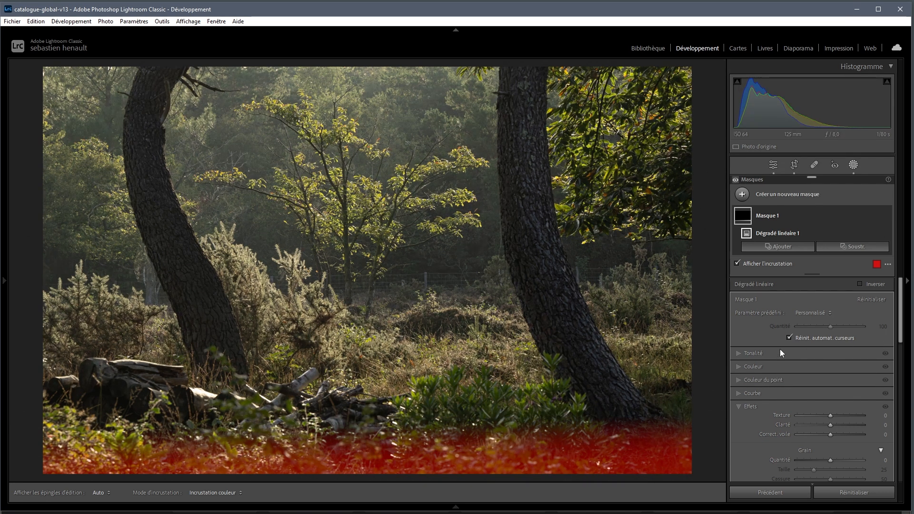
pyautogui.click(739, 354)
pyautogui.moveTo(827, 360); pyautogui.dragTo(821, 361)
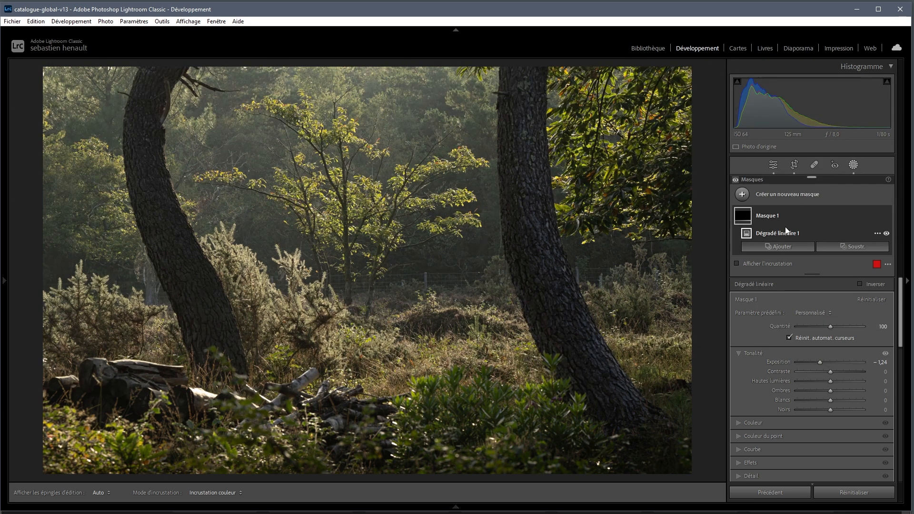
pyautogui.click(886, 217)
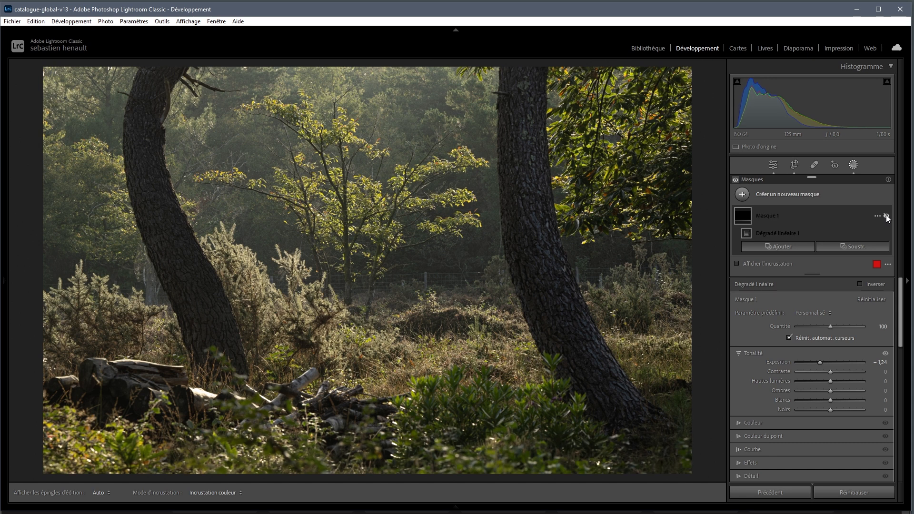
pyautogui.click(884, 215)
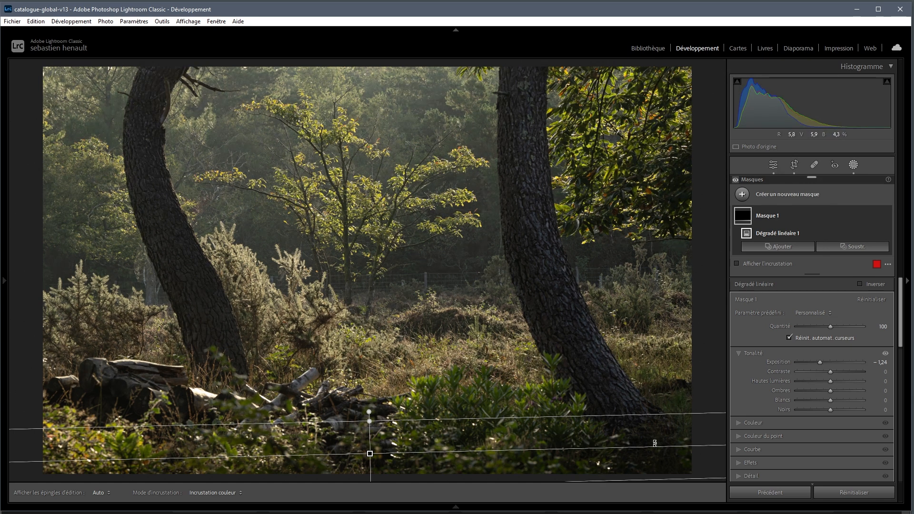
pyautogui.click(773, 167)
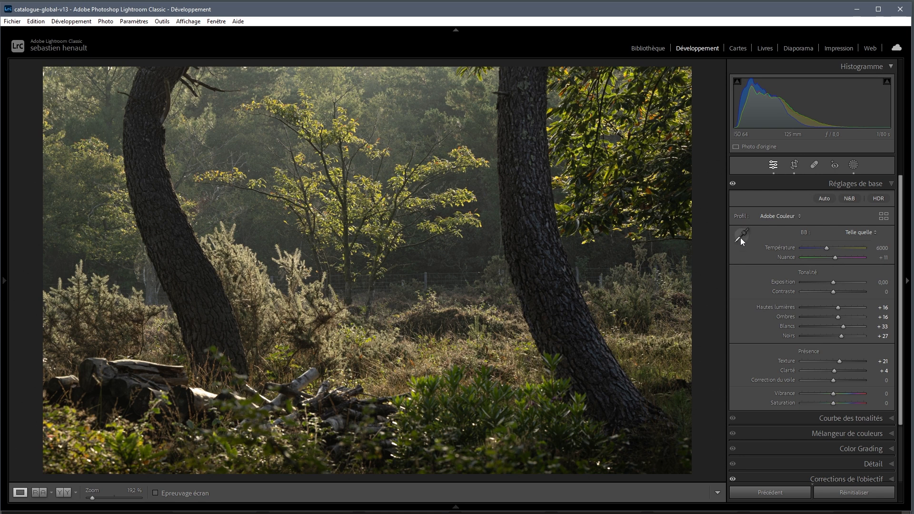
# Cycle through the photo's file and exposure information overlays, and hide them again
pyautogui.press('i')
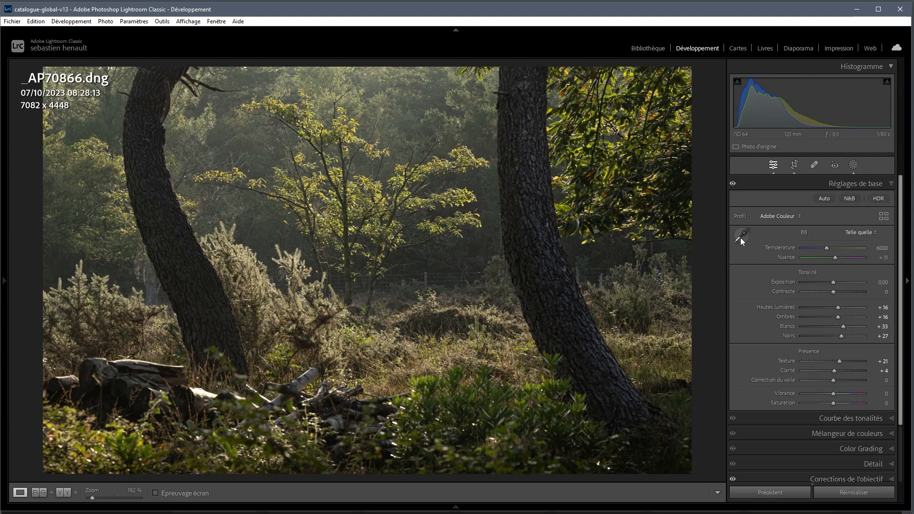
pyautogui.press('i')
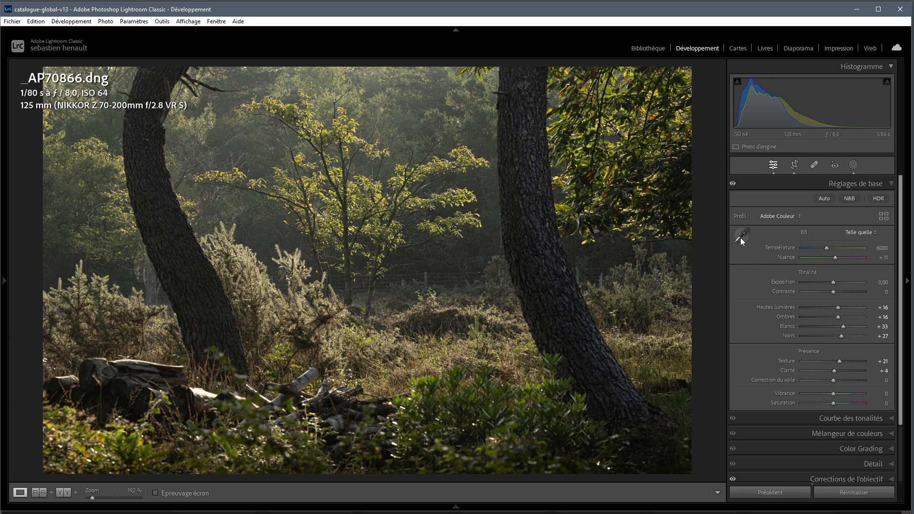
pyautogui.press('i')
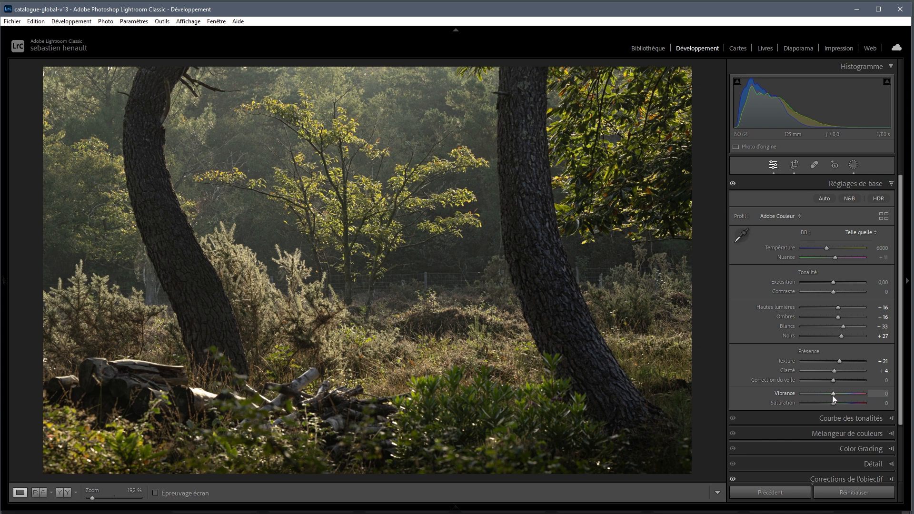
# Set Vibrance to +21 and compare the photo before and after editing side by side
pyautogui.moveTo(835, 393); pyautogui.dragTo(841, 393)
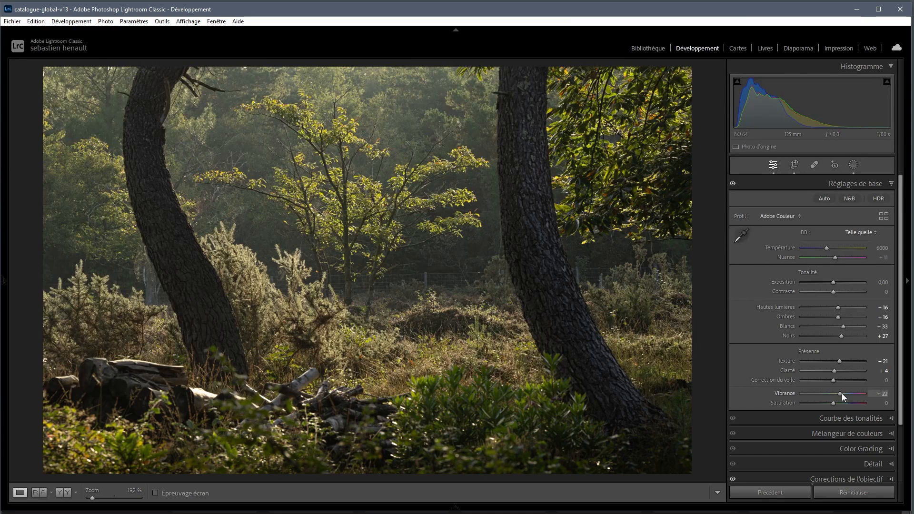
pyautogui.moveTo(841, 393); pyautogui.dragTo(841, 394)
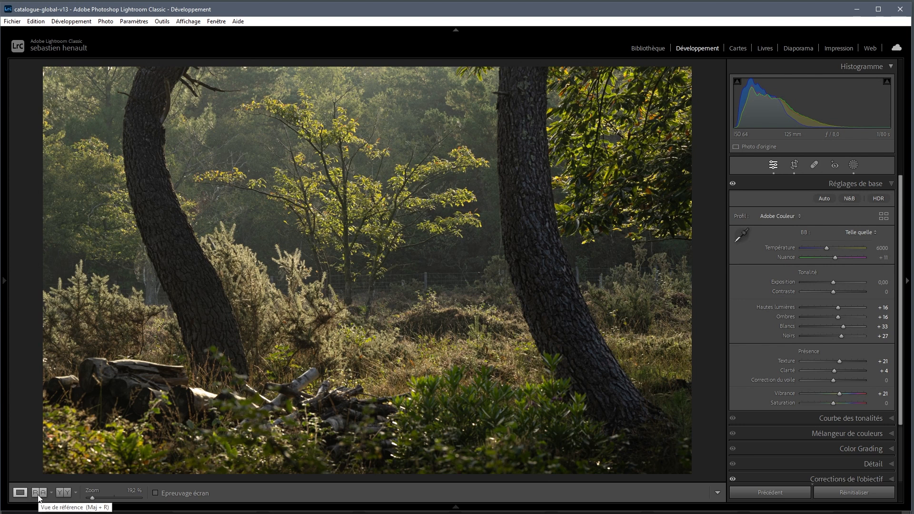
pyautogui.click(62, 492)
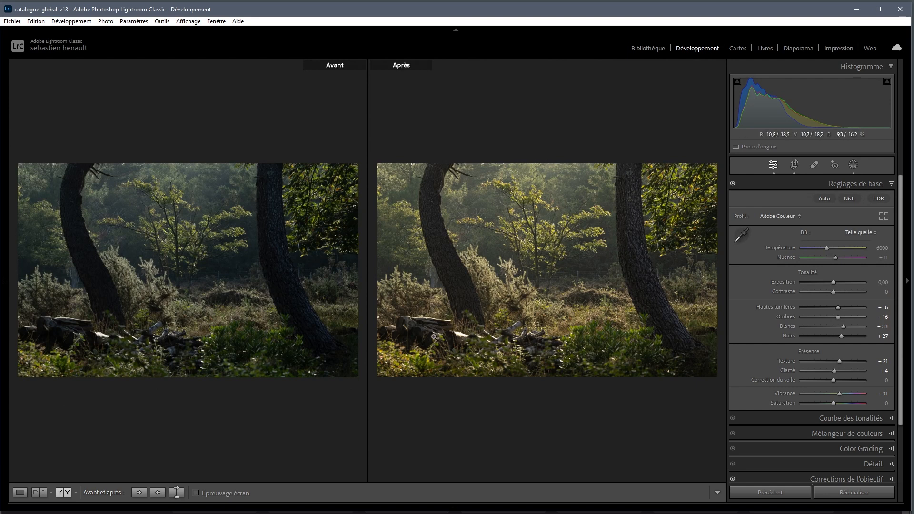
pyautogui.click(20, 493)
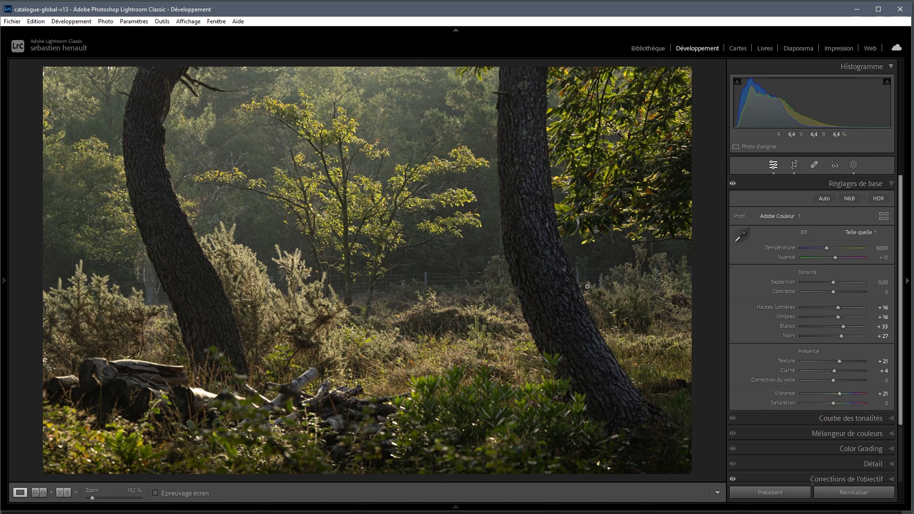
# Sharpen the photo with Gain 54, Rayon 0,5 and Détail 100, judging the effect on the central tree's foliage at 100 %
pyautogui.click(773, 461)
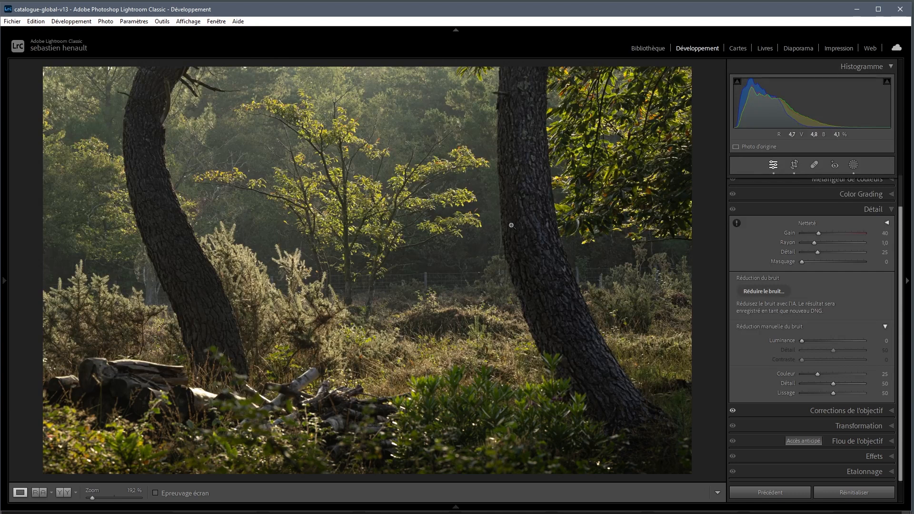
pyautogui.click(525, 247)
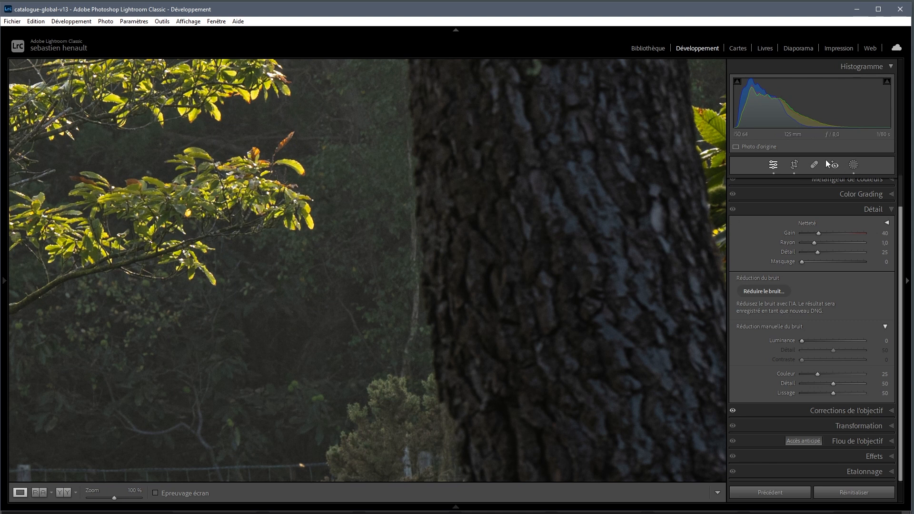
pyautogui.moveTo(234, 249); pyautogui.dragTo(477, 320)
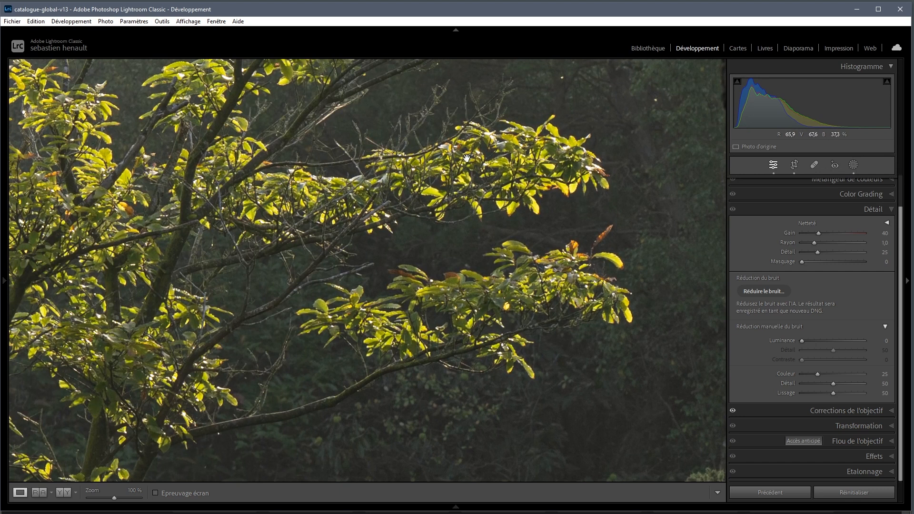
pyautogui.moveTo(221, 226); pyautogui.dragTo(267, 244)
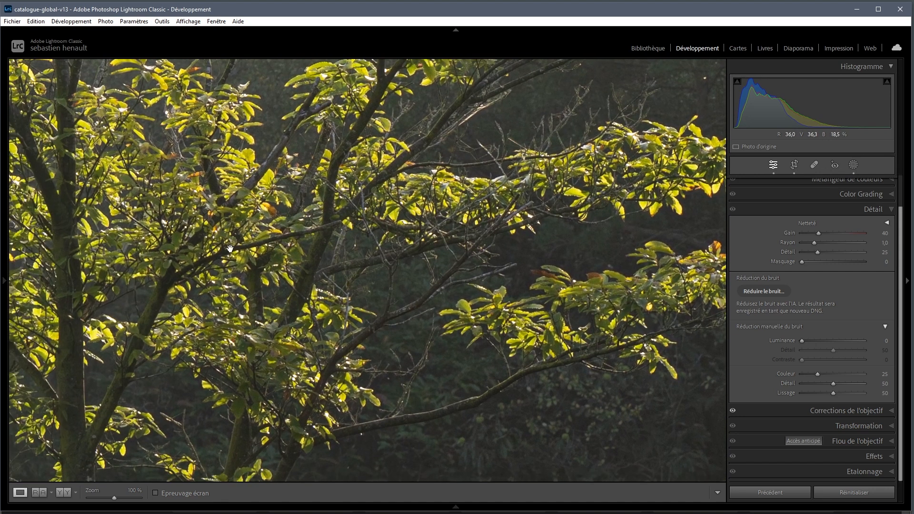
pyautogui.moveTo(214, 230); pyautogui.dragTo(397, 302)
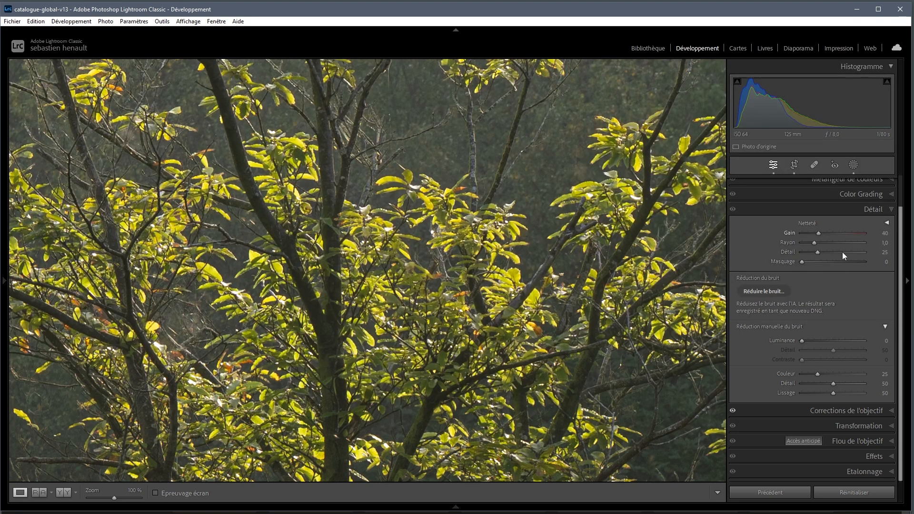
pyautogui.moveTo(812, 242); pyautogui.dragTo(868, 250)
pyautogui.moveTo(822, 233); pyautogui.dragTo(822, 234)
pyautogui.click(584, 271)
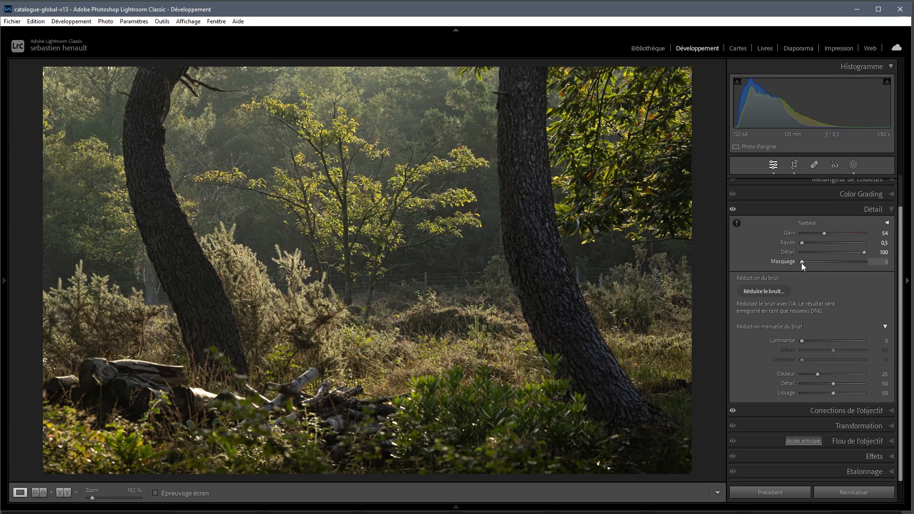
# Set the sharpening Masquage to 47 while previewing the black-and-white sharpening mask
pyautogui.press('alt')
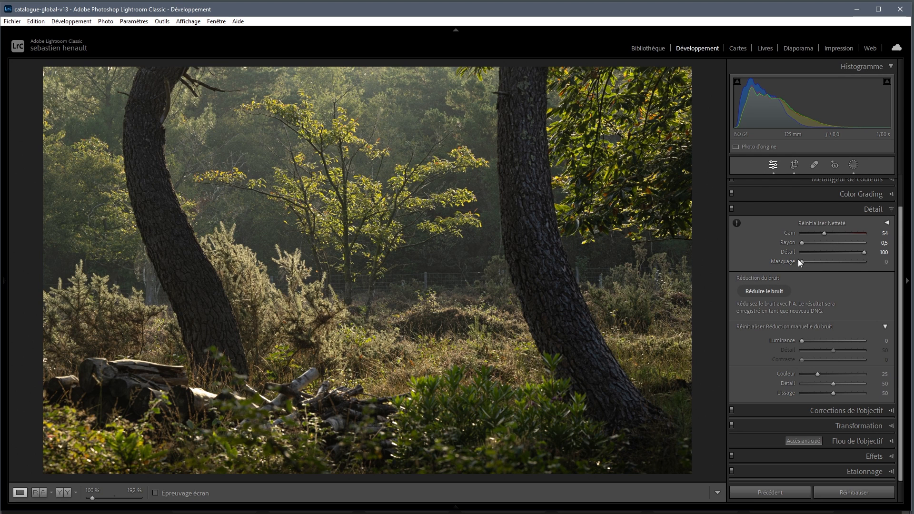
pyautogui.moveTo(804, 260)
pyautogui.mouseDown()
pyautogui.moveTo(812, 262)
pyautogui.moveTo(801, 261)
pyautogui.mouseUp()
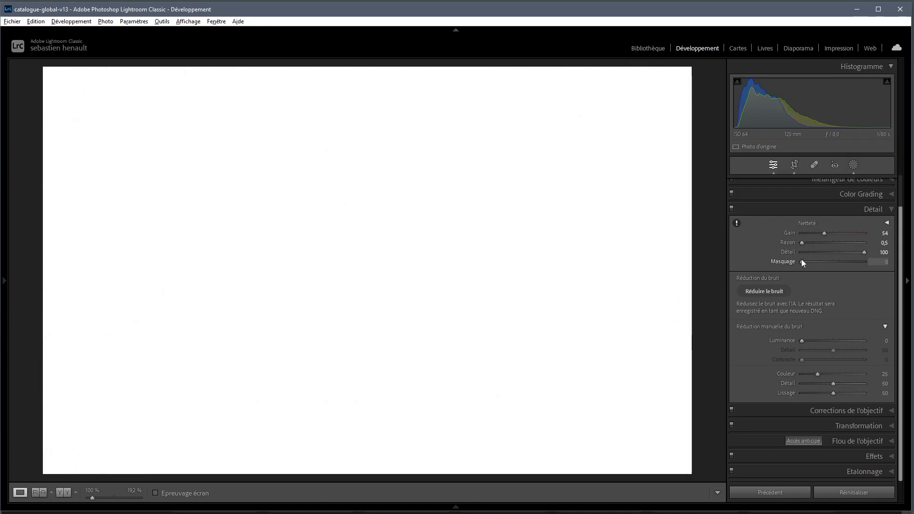
pyautogui.moveTo(800, 259); pyautogui.dragTo(829, 253)
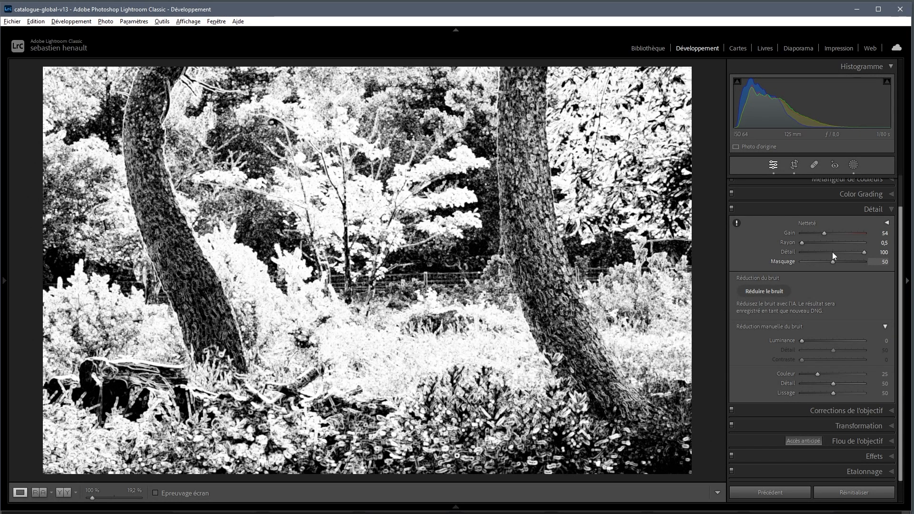
pyautogui.moveTo(832, 252); pyautogui.dragTo(830, 251)
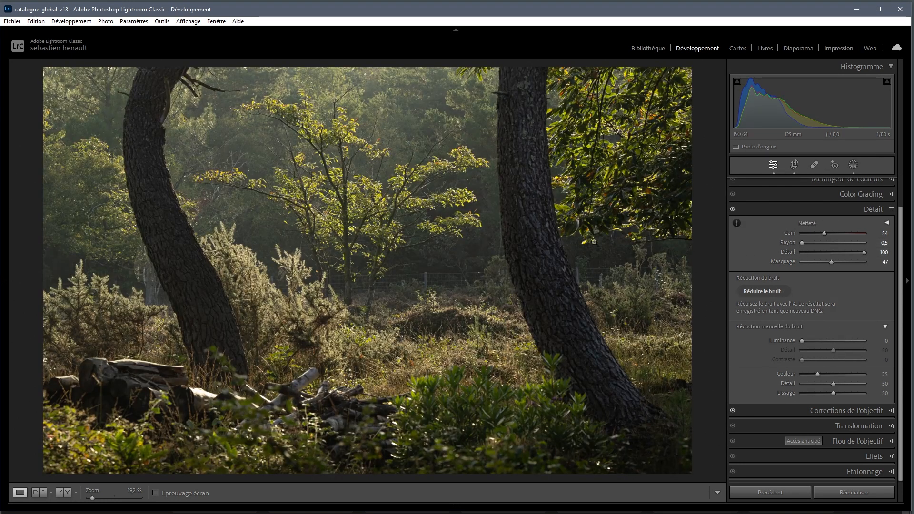
# Examine the sharpened leaves and branches of the central tree at 100 %, and return to the full photo
pyautogui.click(433, 206)
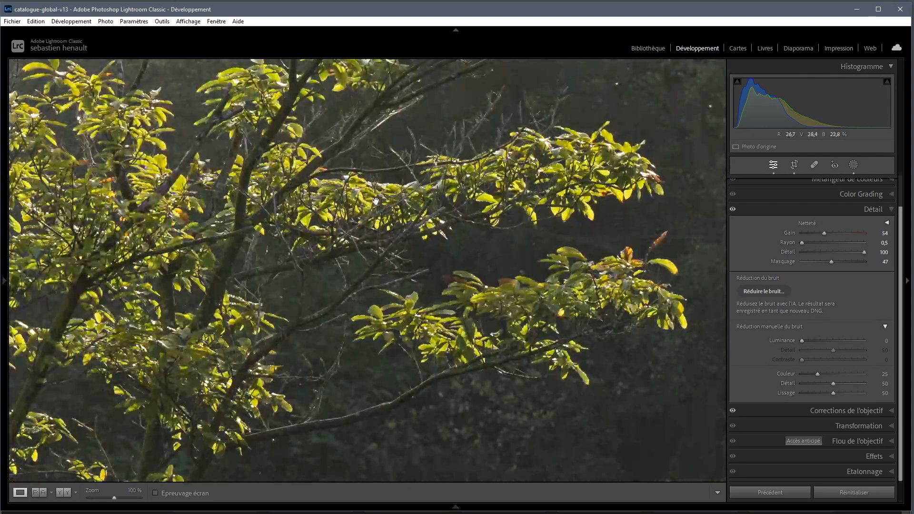
pyautogui.moveTo(486, 238); pyautogui.dragTo(511, 250)
pyautogui.moveTo(310, 201); pyautogui.dragTo(459, 288)
pyautogui.moveTo(509, 276); pyautogui.dragTo(421, 225)
pyautogui.moveTo(346, 333); pyautogui.dragTo(490, 172)
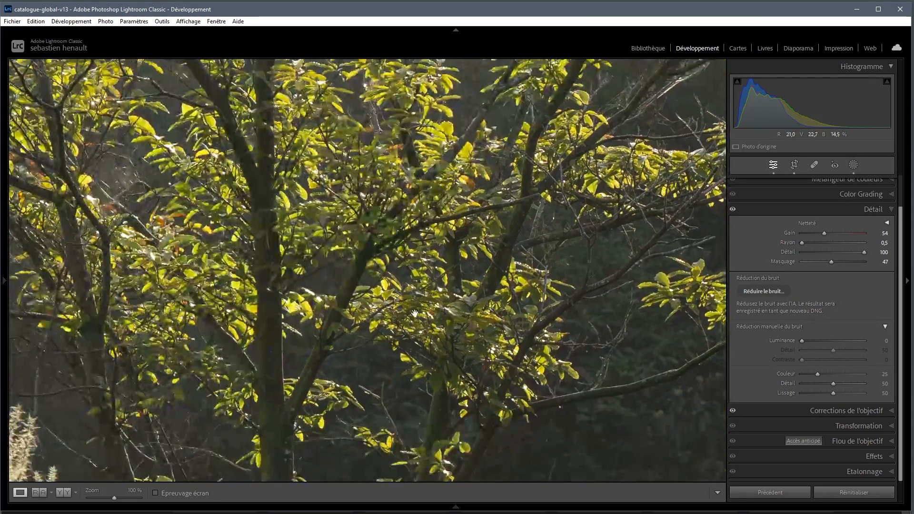
pyautogui.moveTo(416, 315); pyautogui.dragTo(496, 225)
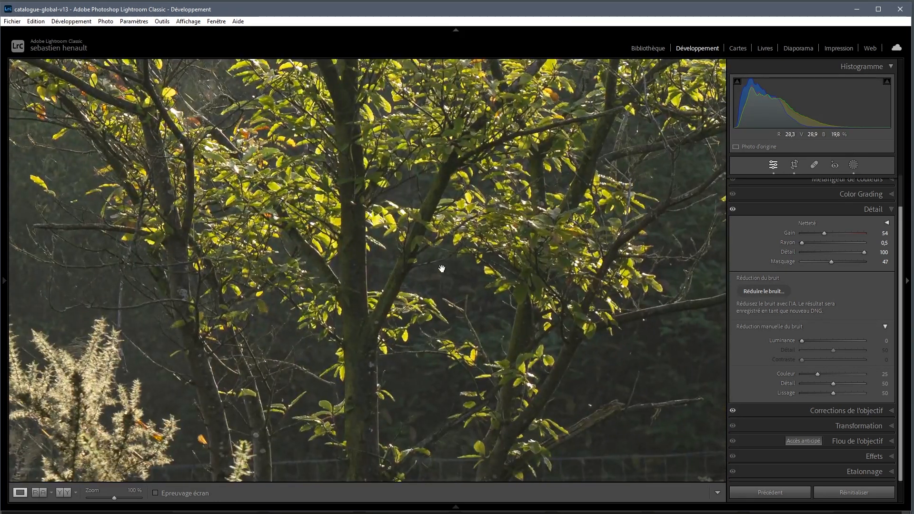
pyautogui.click(457, 242)
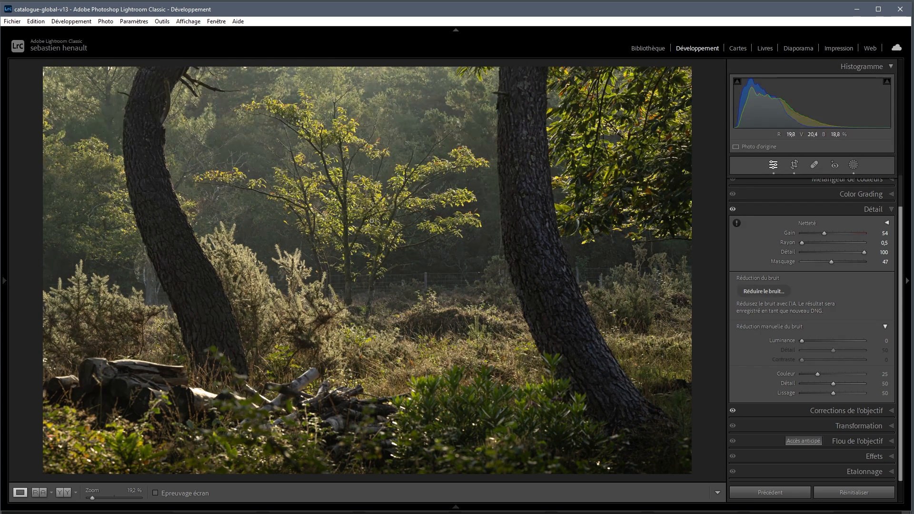
# Open the photo in Adobe Photoshop 2024 and add a blank layer above the background
pyautogui.rightClick(348, 212)
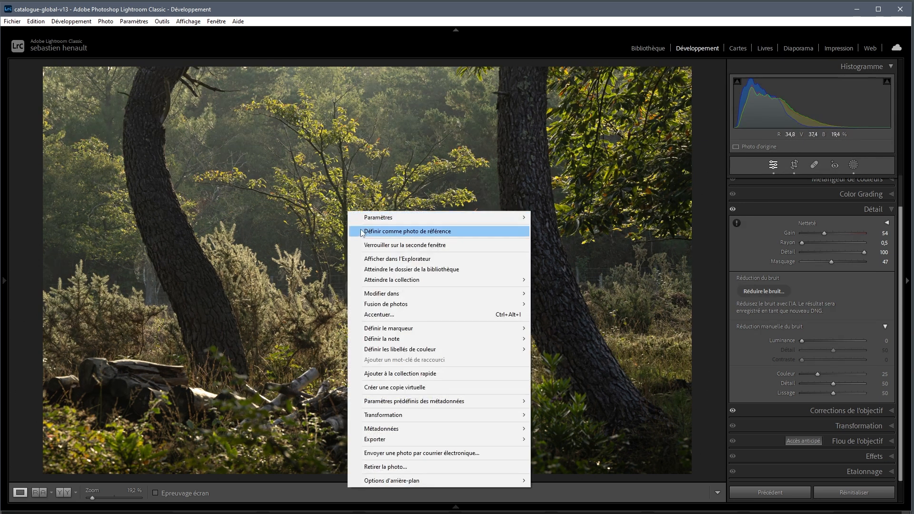
pyautogui.moveTo(395, 293)
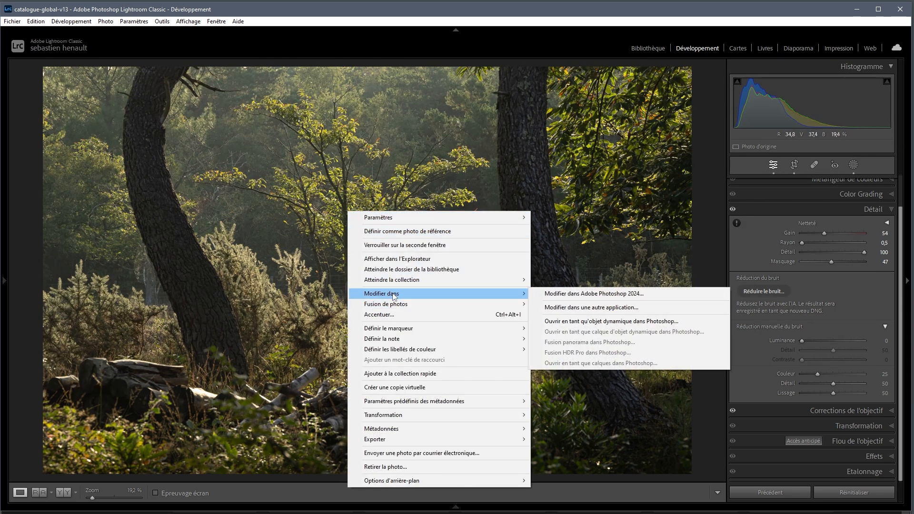
pyautogui.click(549, 294)
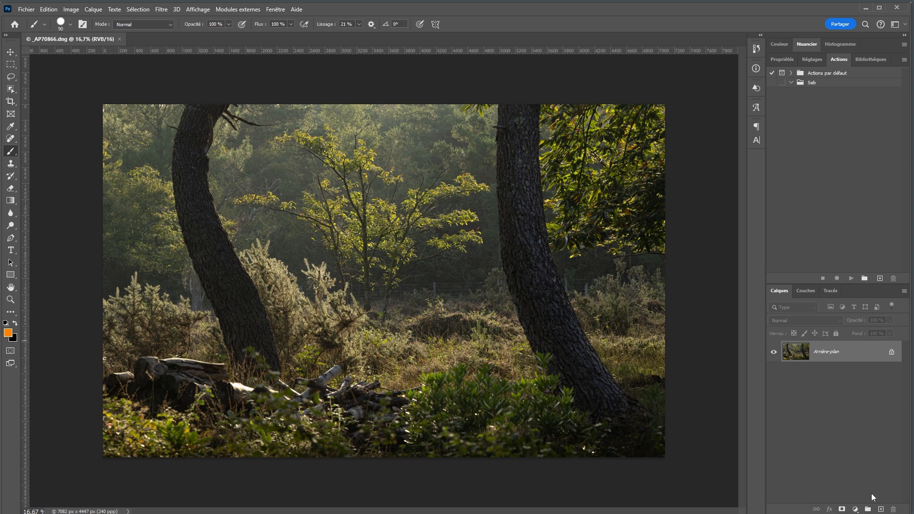
pyautogui.click(881, 508)
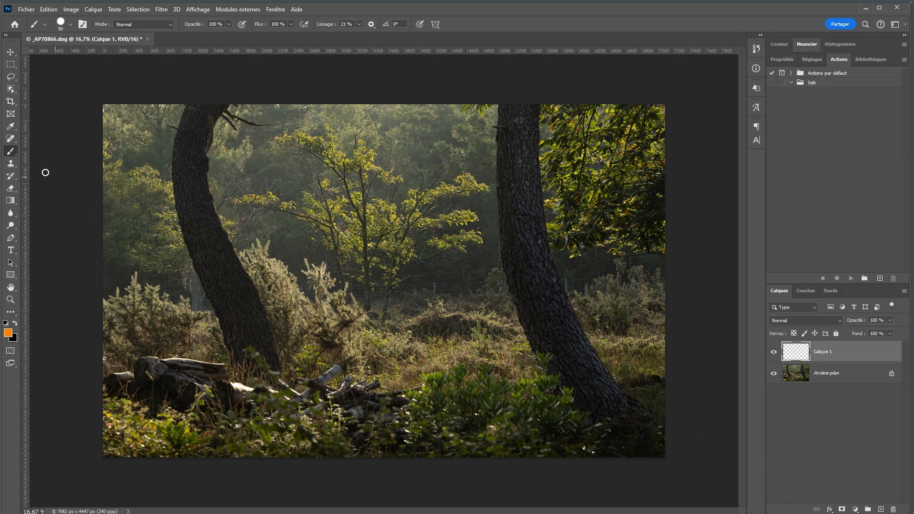
# Remove the bright spots in the undergrowth below the right trunk on the blank layer, using the Spot Healing Brush at size 70
pyautogui.click(12, 139)
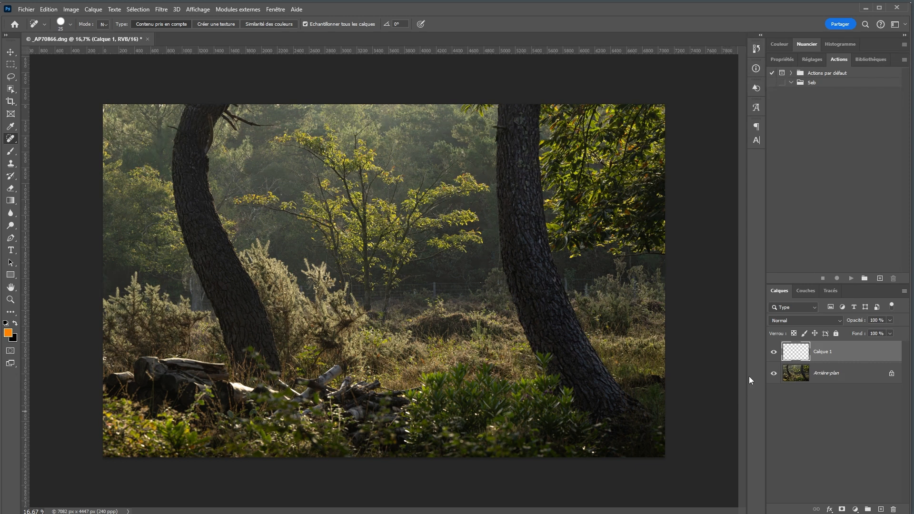
pyautogui.press('z')
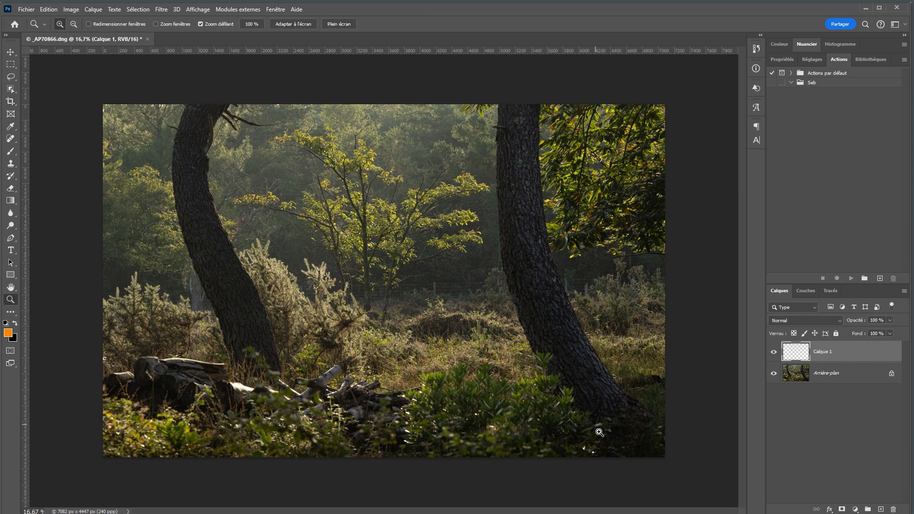
pyautogui.moveTo(596, 451); pyautogui.dragTo(630, 463)
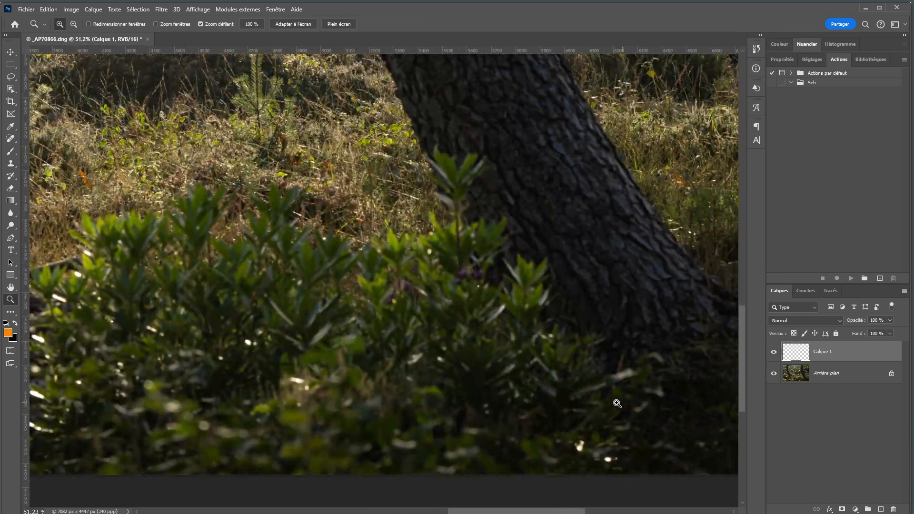
pyautogui.click(10, 139)
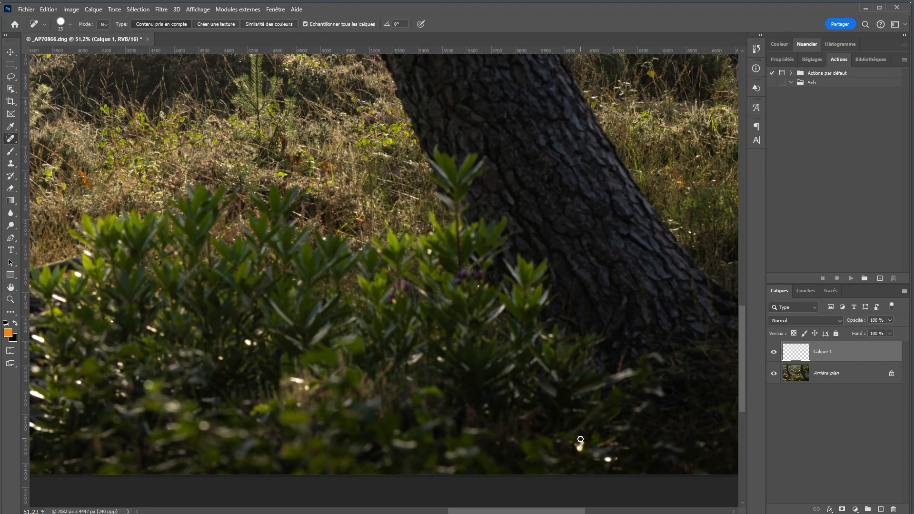
pyautogui.scroll(1, 582, 436)
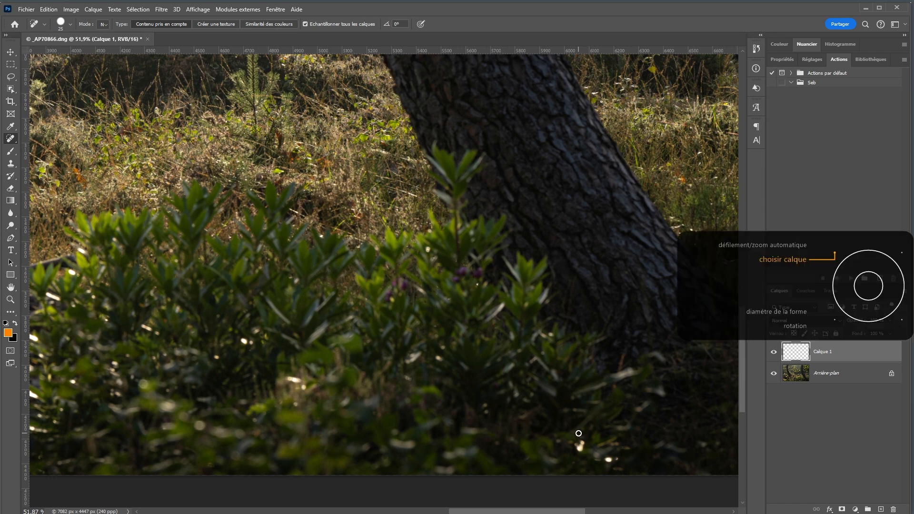
pyautogui.press(']')
pyautogui.press(']')
pyautogui.press(']')
pyautogui.press(']')
pyautogui.press(']')
pyautogui.press(']')
pyautogui.press(']')
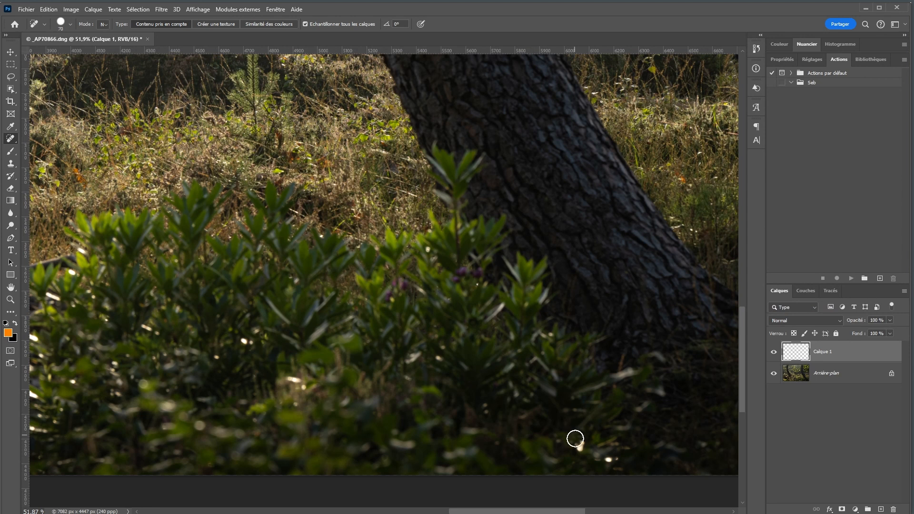
pyautogui.moveTo(580, 440); pyautogui.dragTo(612, 475)
pyautogui.hotkey('ctrl', '0')
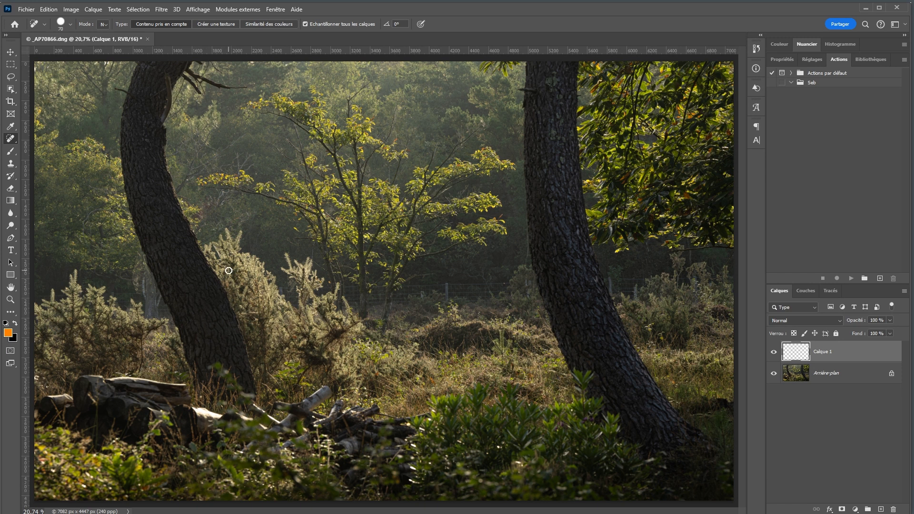
# Remove the bright sunlit log surface near the left trunk's base with the Spot Healing Brush at size 100
pyautogui.press('z')
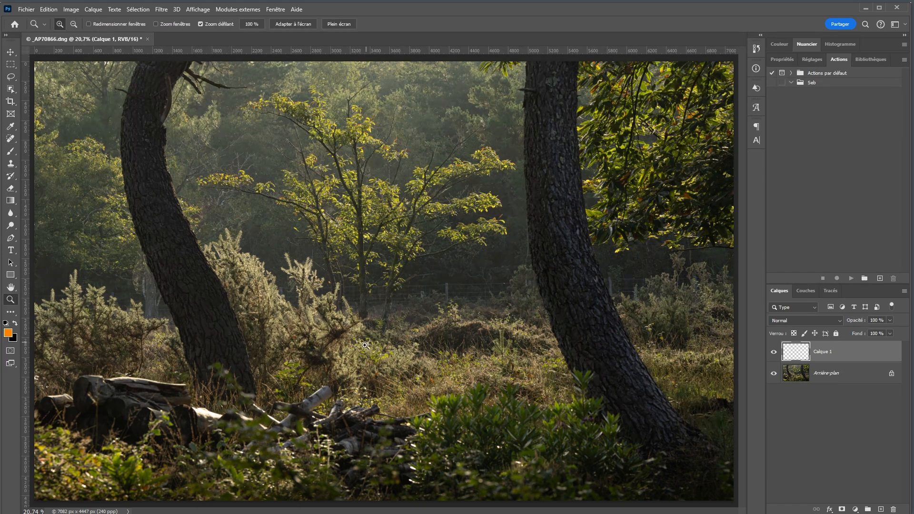
pyautogui.moveTo(196, 420); pyautogui.dragTo(243, 429)
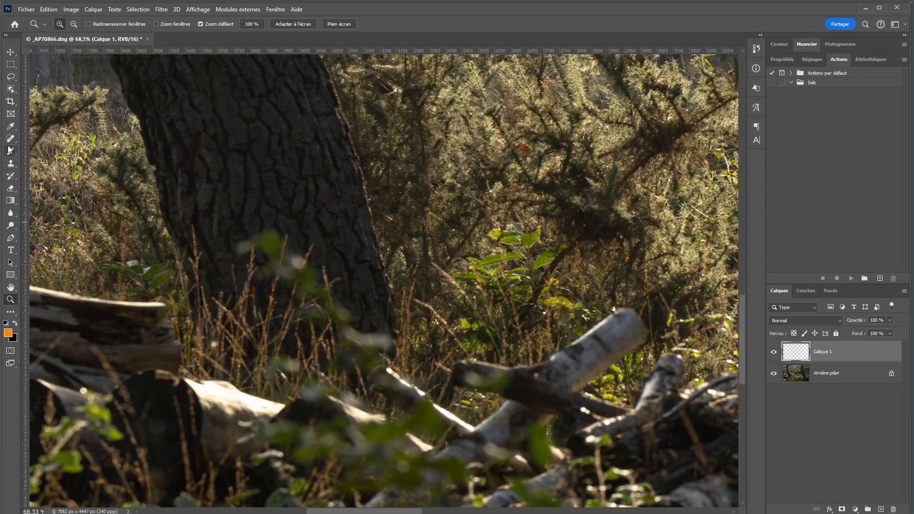
pyautogui.click(12, 141)
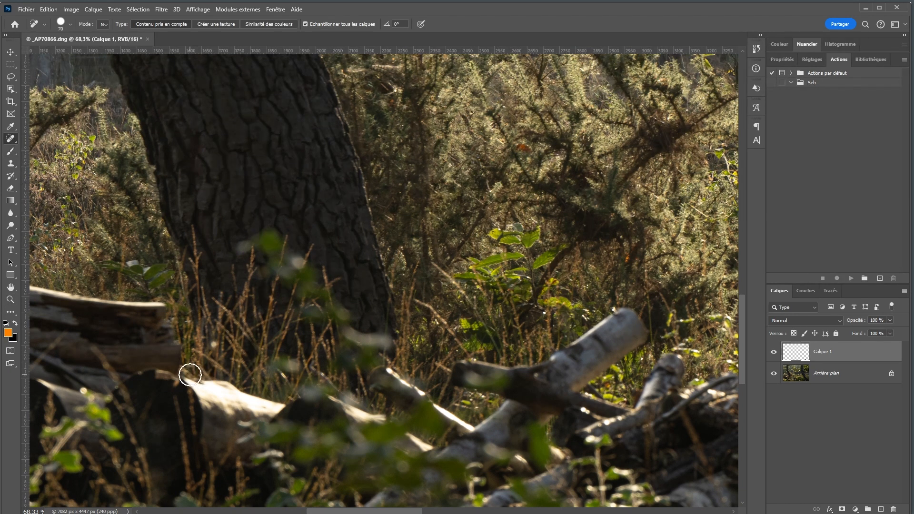
pyautogui.press(']')
pyautogui.press(']')
pyautogui.press(']')
pyautogui.moveTo(194, 374)
pyautogui.mouseDown()
pyautogui.moveTo(221, 401)
pyautogui.moveTo(214, 389)
pyautogui.moveTo(242, 404)
pyautogui.moveTo(274, 396)
pyautogui.moveTo(235, 412)
pyautogui.moveTo(192, 378)
pyautogui.mouseUp()
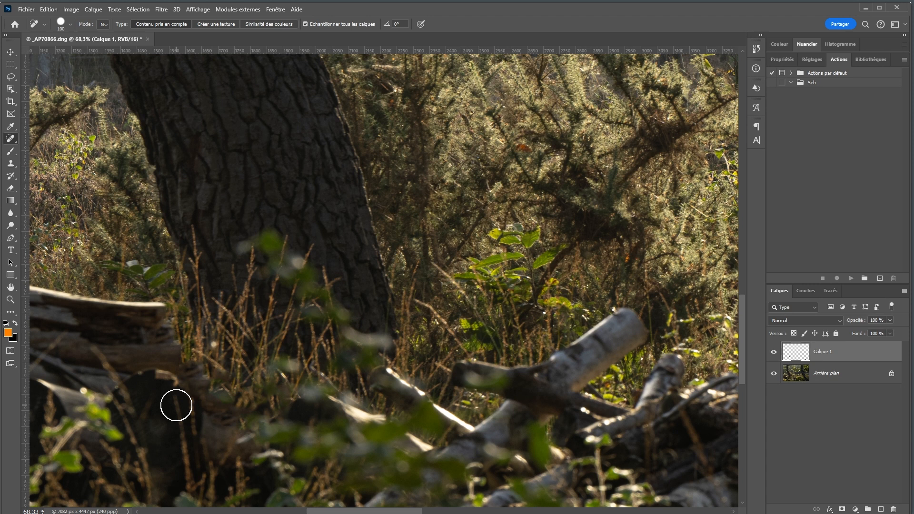
pyautogui.hotkey('ctrl', '0')
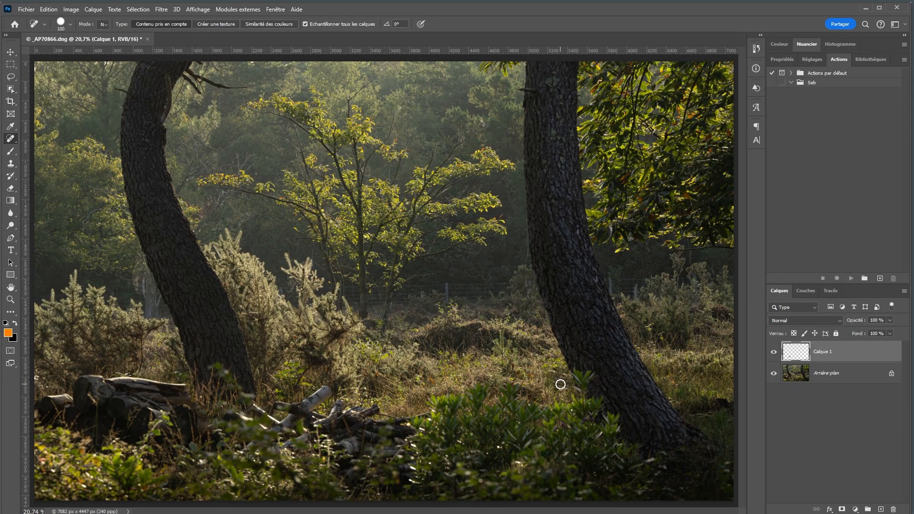
# Compare the photo with and without the retouching layer Calque 1, and leave that layer hidden
pyautogui.click(774, 353)
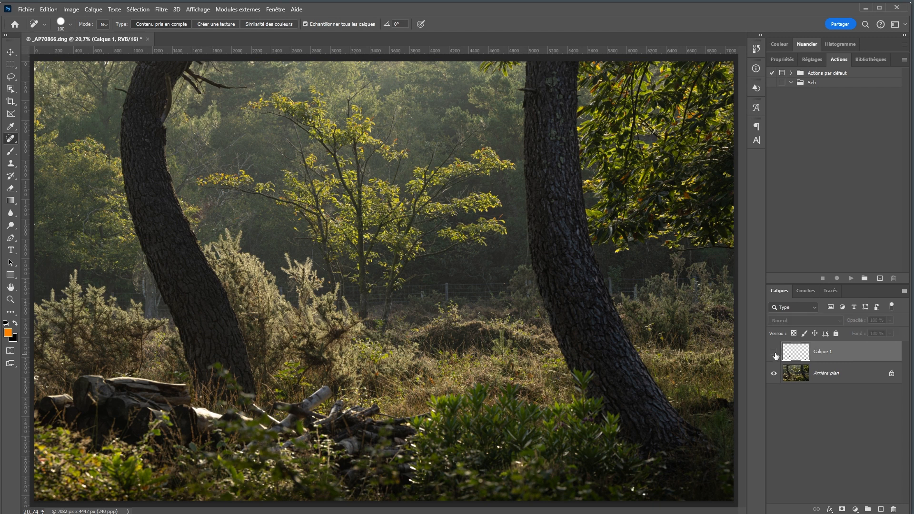
pyautogui.click(774, 352)
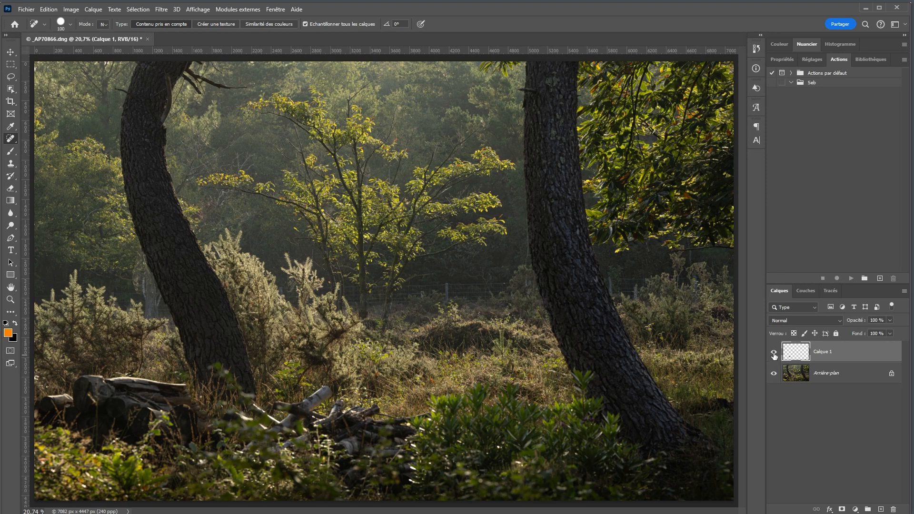
pyautogui.click(774, 353)
# Add a blank layer directly above the background and choose the Remove tool (Outil Supprimer)
pyautogui.click(839, 380)
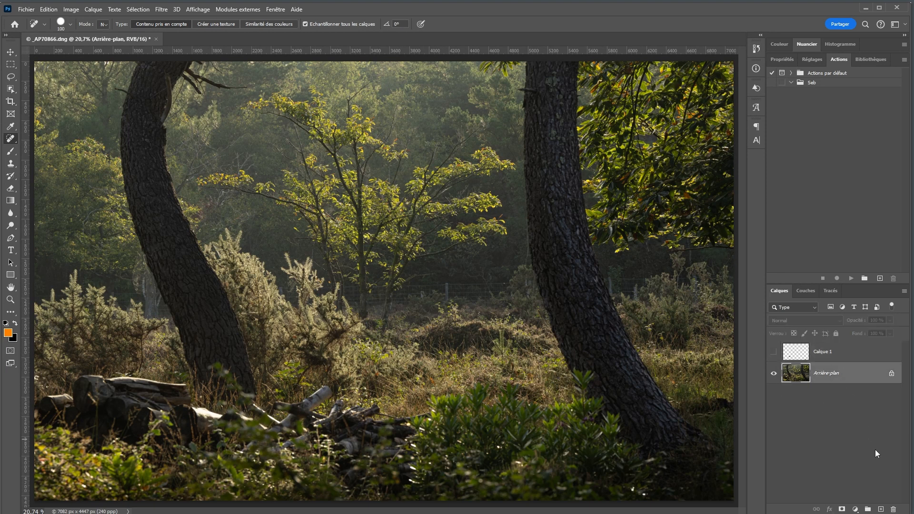
pyautogui.click(880, 508)
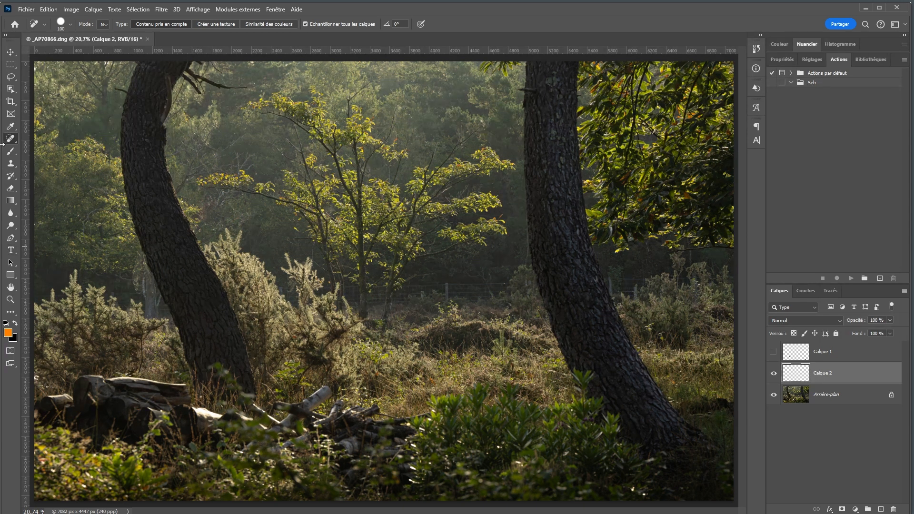
pyautogui.rightClick(11, 141)
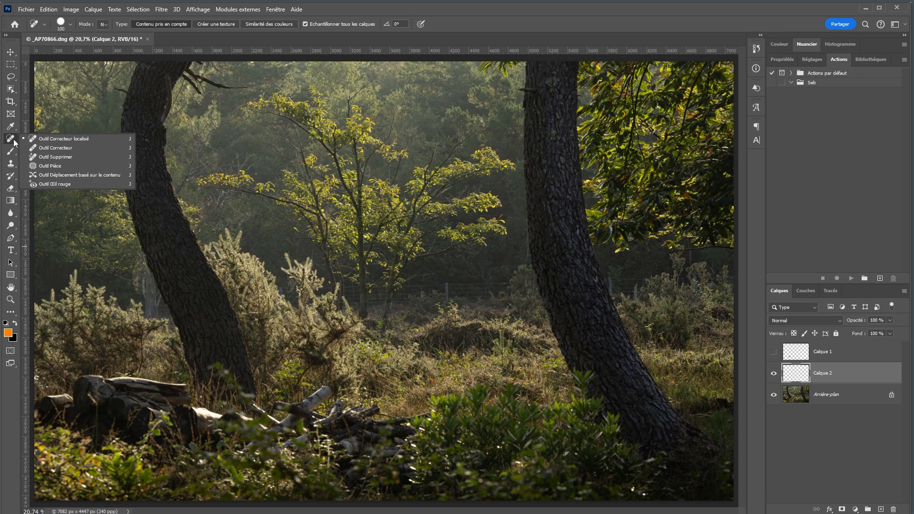
pyautogui.click(54, 157)
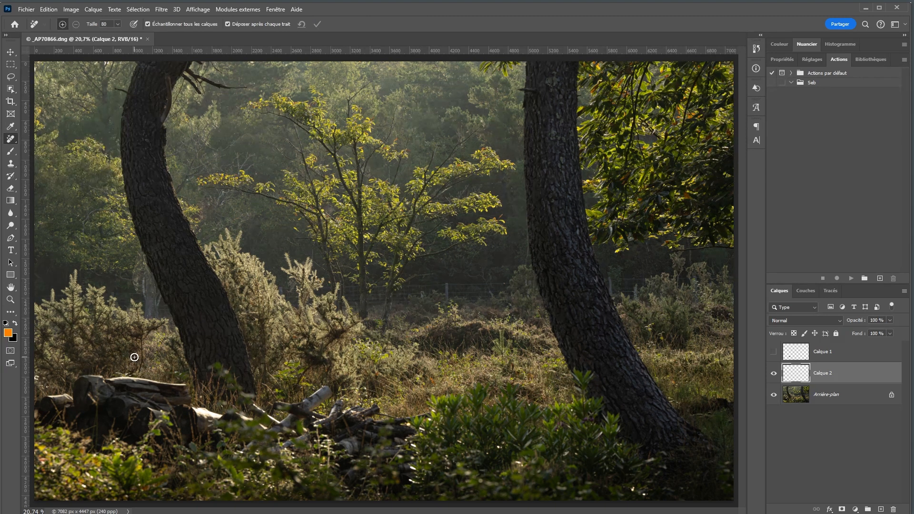
# Remove the bright sunlit log surface near the left trunk's base on the new blank layer, using the Remove tool at size 80
pyautogui.press(']')
pyautogui.press(']')
pyautogui.press(']')
pyautogui.press(']')
pyautogui.hotkey('ctrl', '+')
pyautogui.hotkey('ctrl', '+')
pyautogui.hotkey('ctrl', '+')
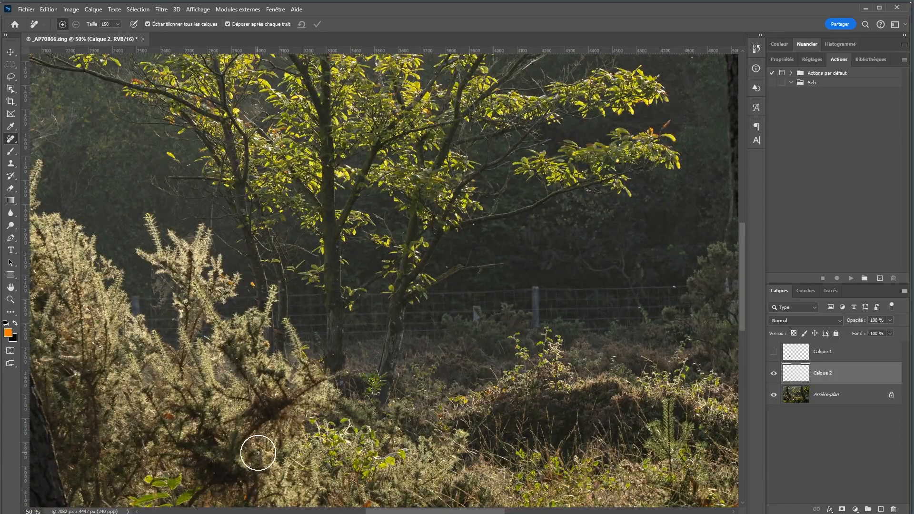
pyautogui.moveTo(267, 443)
pyautogui.mouseDown()
pyautogui.moveTo(416, 313)
pyautogui.moveTo(523, 253)
pyautogui.mouseUp()
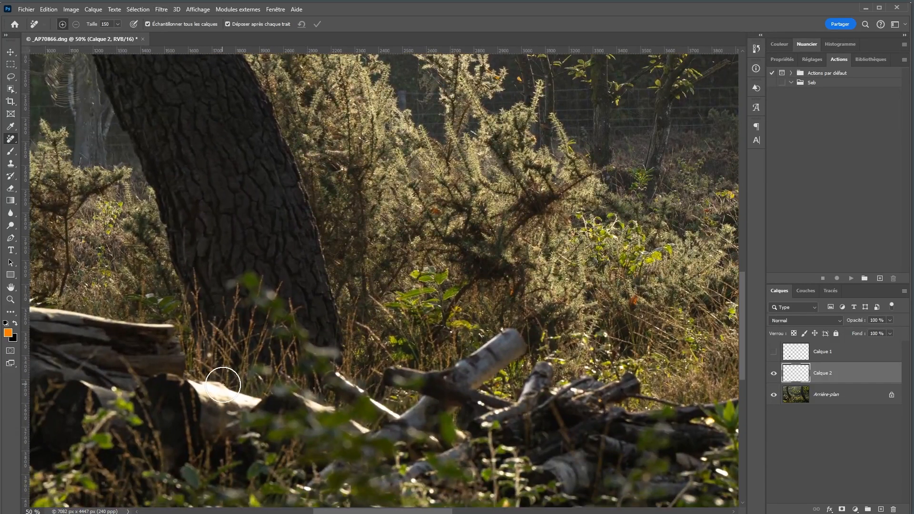
pyautogui.press('[')
pyautogui.press('[')
pyautogui.press('[')
pyautogui.press('[')
pyautogui.moveTo(192, 372)
pyautogui.mouseDown()
pyautogui.moveTo(212, 399)
pyautogui.moveTo(216, 379)
pyautogui.moveTo(224, 399)
pyautogui.moveTo(263, 395)
pyautogui.mouseUp()
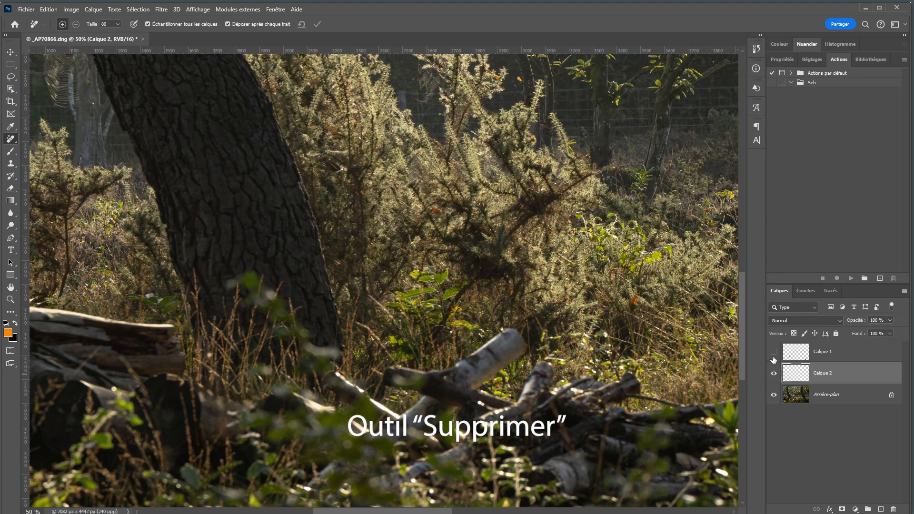
# Compare the log retouch on Calque 2 with the one on Calque 1 and with the untouched photo
pyautogui.hotkey('ctrl', '0')
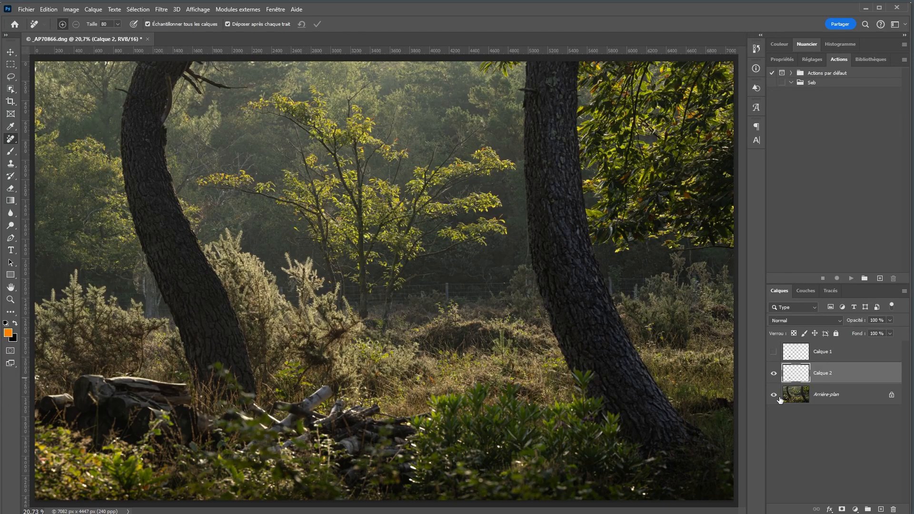
pyautogui.click(774, 374)
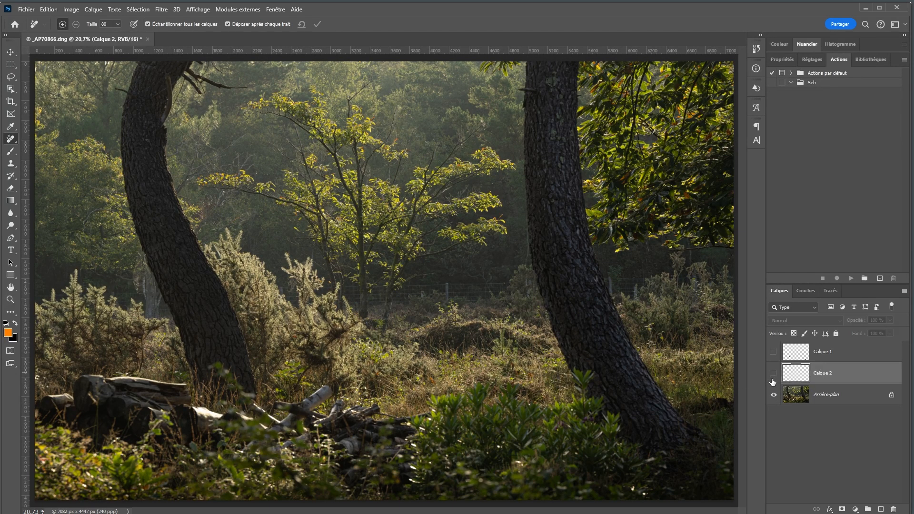
pyautogui.click(773, 352)
pyautogui.click(776, 376)
pyautogui.click(774, 375)
pyautogui.click(774, 376)
pyautogui.click(773, 373)
pyautogui.click(773, 353)
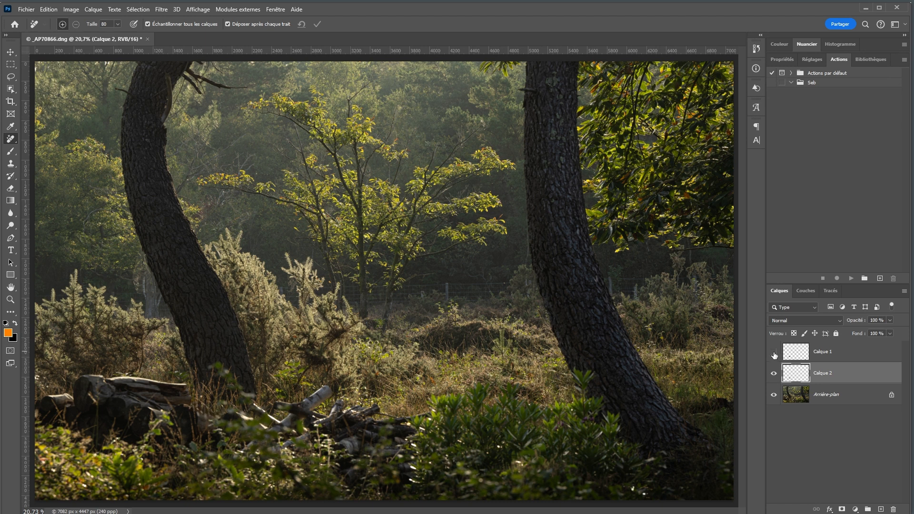
pyautogui.click(773, 354)
pyautogui.click(774, 354)
# Show Calque 1 in isolation and erase its log retouch patch with the Eraser at size 125, keeping its undergrowth patches
pyautogui.click(863, 356)
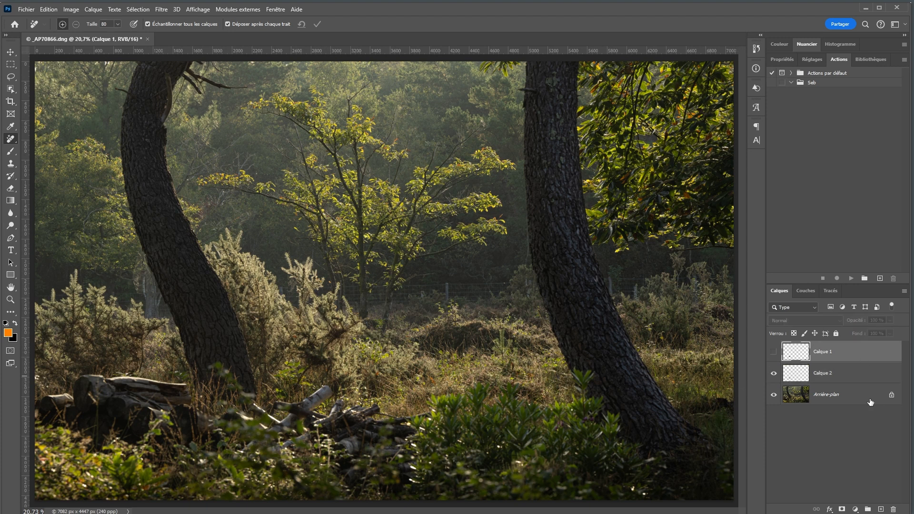
pyautogui.click(774, 353)
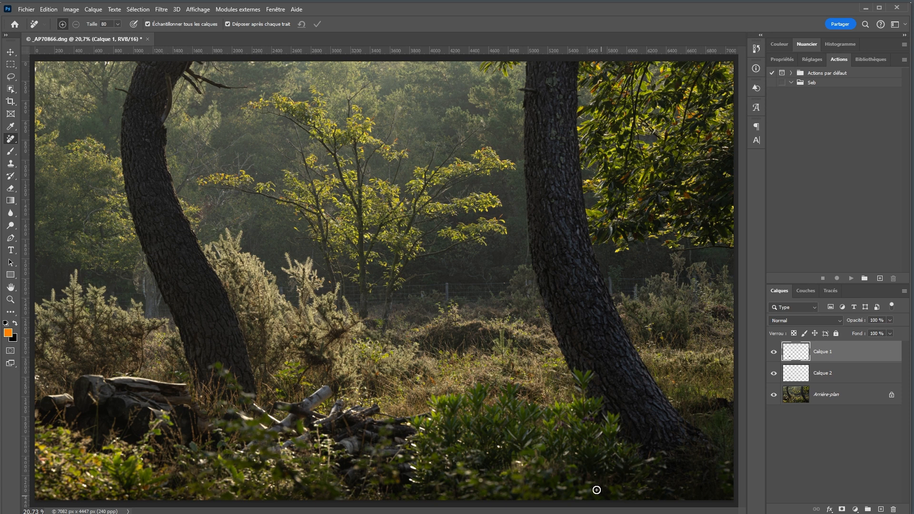
pyautogui.moveTo(774, 373); pyautogui.dragTo(773, 419)
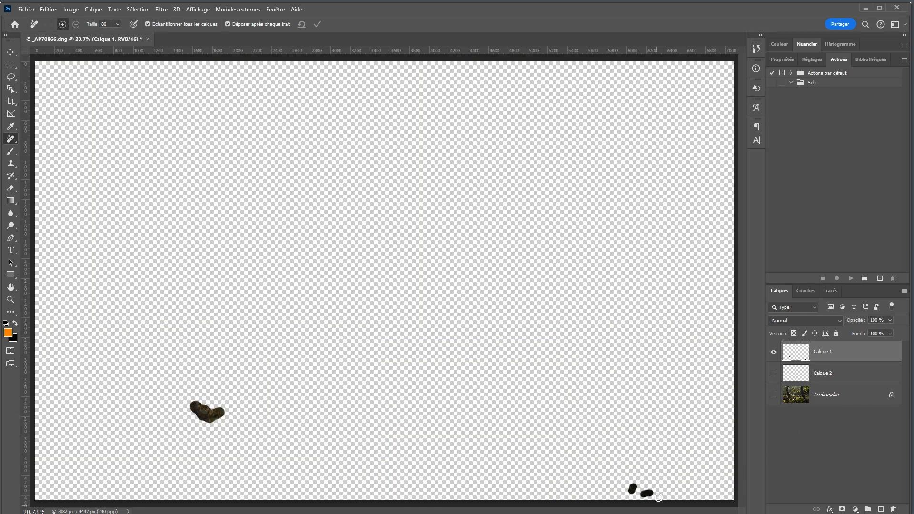
pyautogui.press('e')
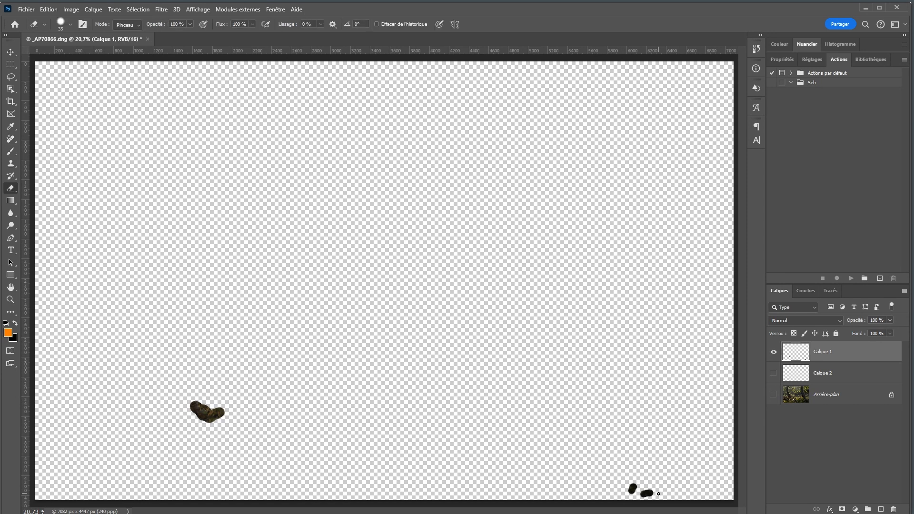
pyautogui.press(']')
pyautogui.press(']')
pyautogui.press(']')
pyautogui.moveTo(199, 401)
pyautogui.mouseDown()
pyautogui.moveTo(240, 421)
pyautogui.moveTo(206, 424)
pyautogui.mouseUp()
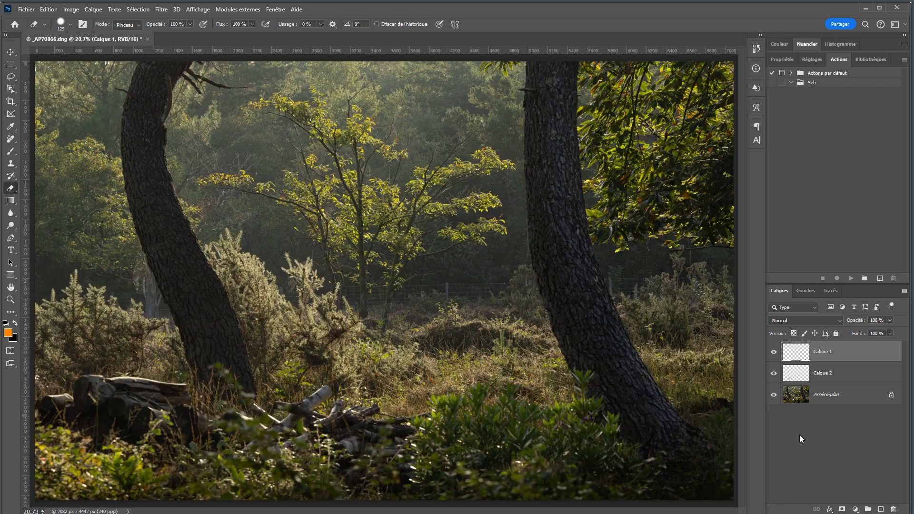
# Check what Calque 1 and Calque 2 each contribute by toggling their visibility, with all layers shown at the end
pyautogui.click(774, 353)
pyautogui.click(774, 354)
pyautogui.click(772, 374)
# Group the two retouching layers, Calque 1 and Calque 2, and name the group "Defauts"
pyautogui.keyDown('shift'); pyautogui.click(848, 383); pyautogui.keyUp('shift')
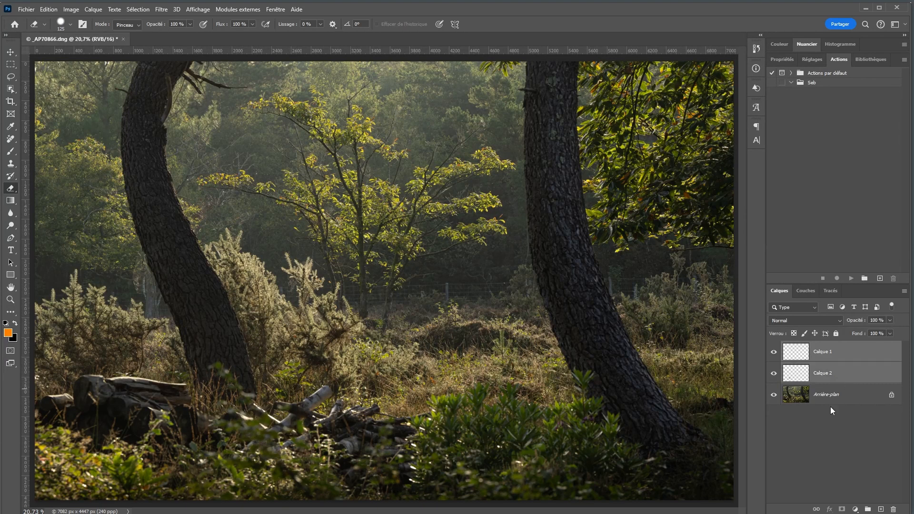
pyautogui.click(868, 509)
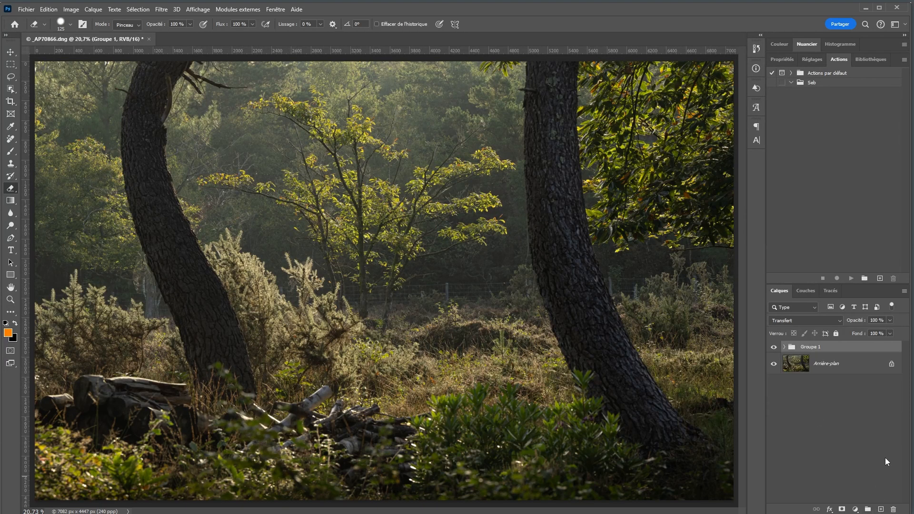
pyautogui.doubleClick(809, 348)
pyautogui.write('Defauts')
pyautogui.press('Return')
pyautogui.press('v')
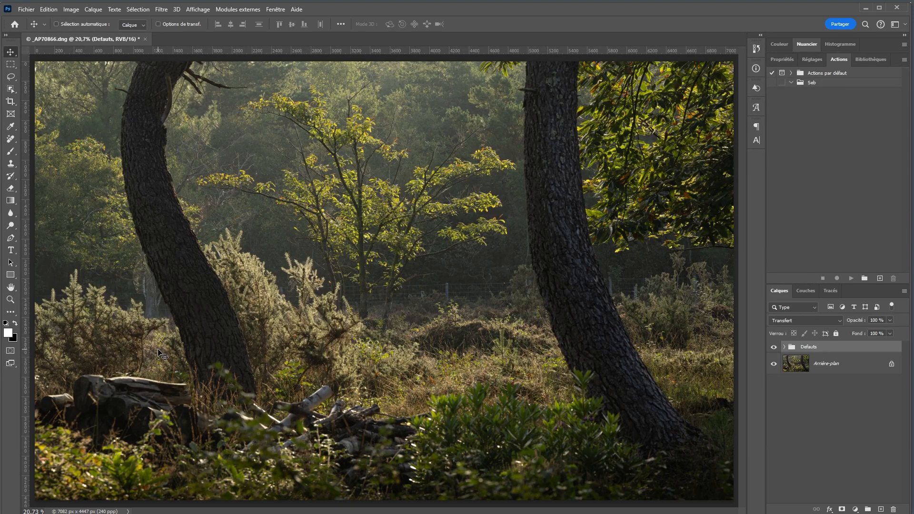
# Create a new layer above the Defauts group in Incrustation mode, filled with the neutral 50% gray
pyautogui.click(93, 10)
pyautogui.moveTo(100, 20)
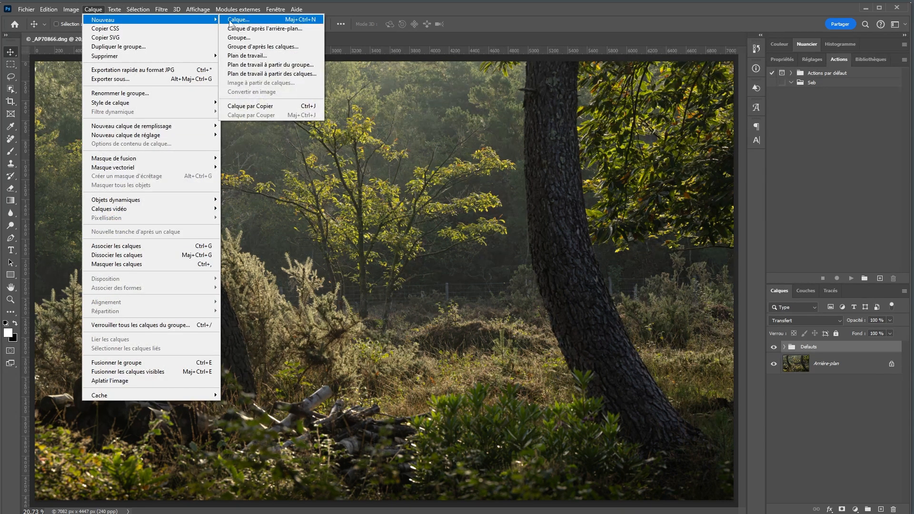
pyautogui.click(230, 19)
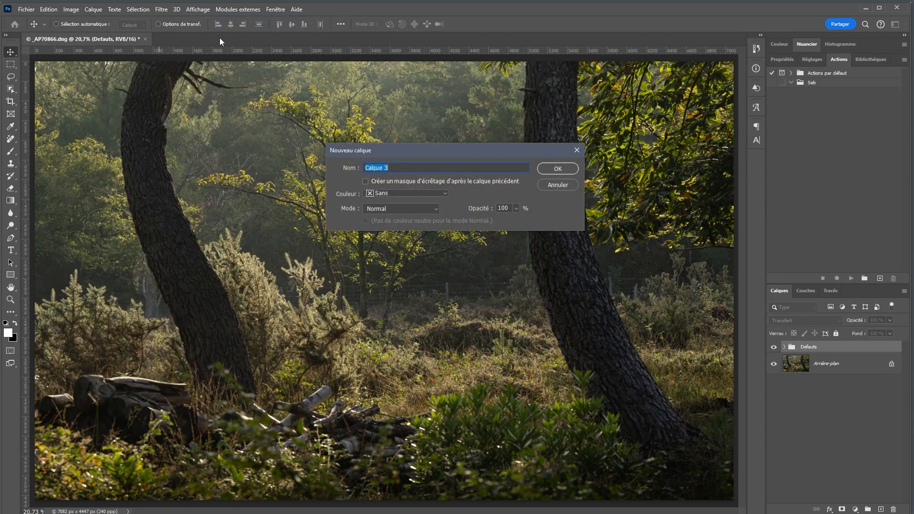
pyautogui.click(402, 214)
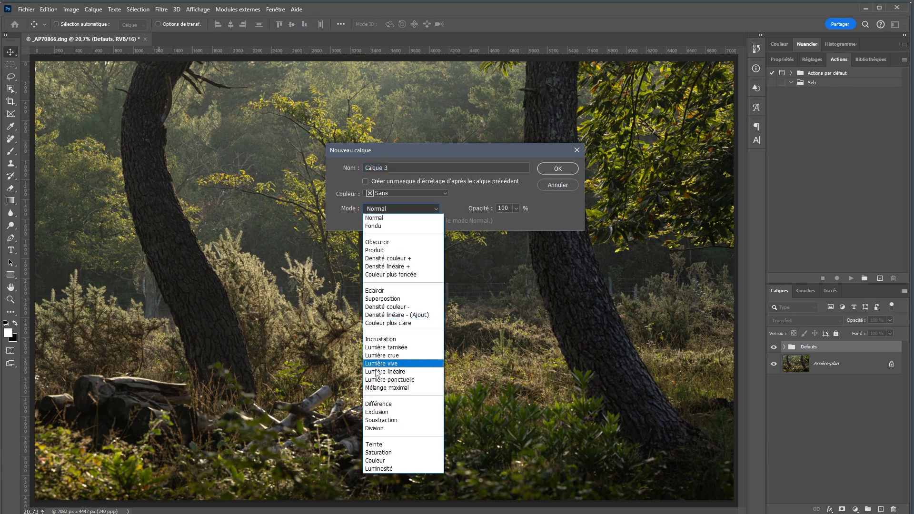
pyautogui.click(378, 339)
pyautogui.click(366, 221)
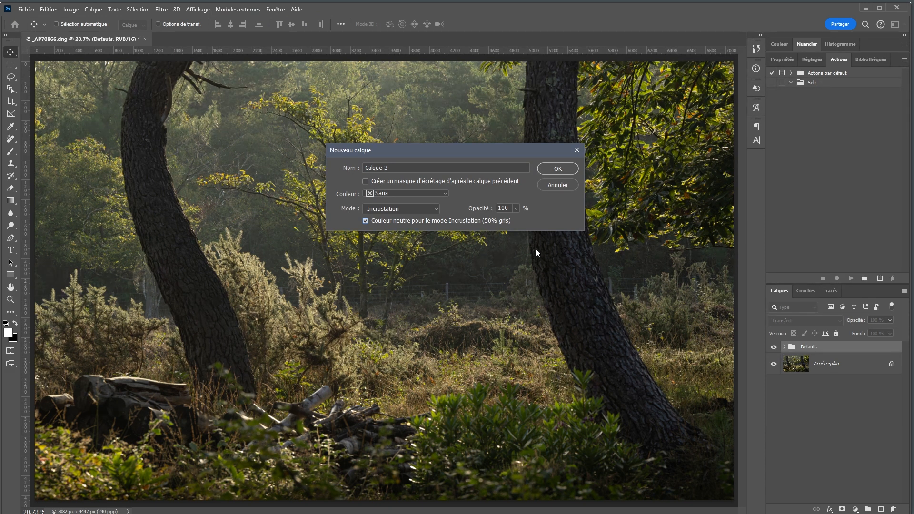
pyautogui.hotkey('shift', 'alt', 'o')
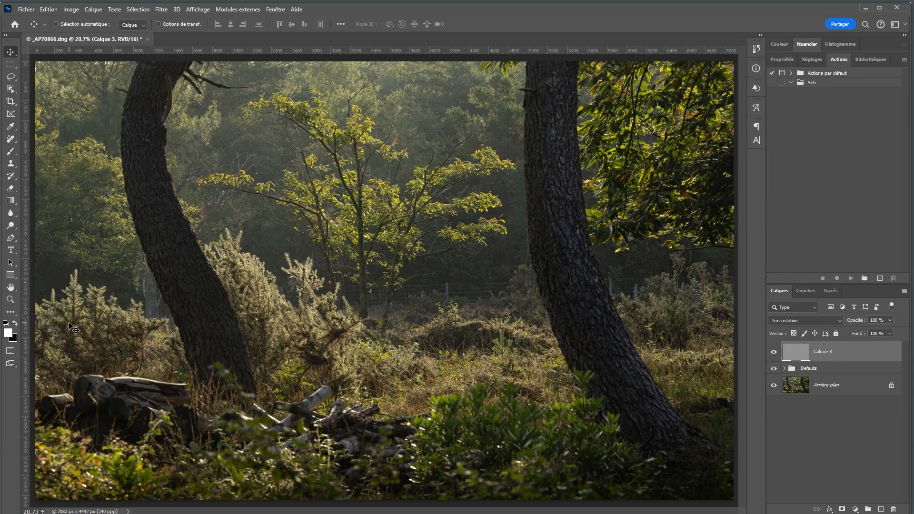
# Set up the Brush tool with a 300 px size and 30 % hardness
pyautogui.press('b')
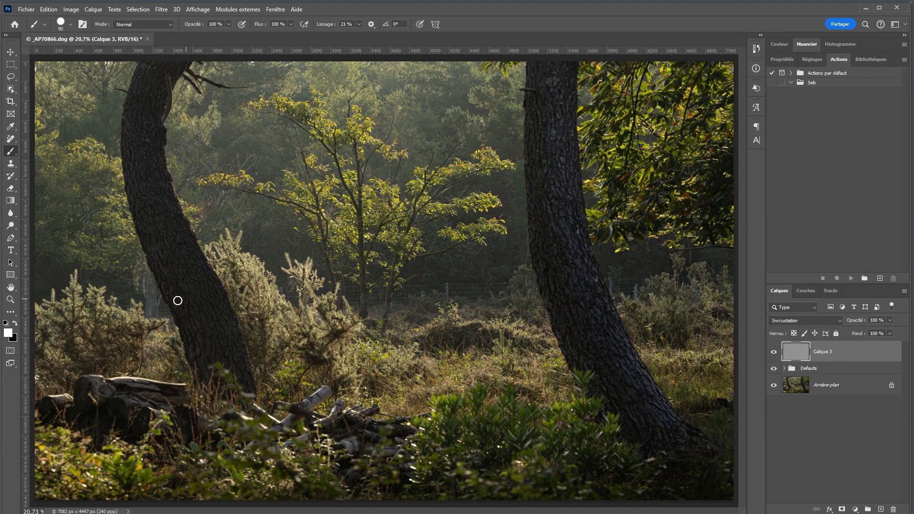
pyautogui.press(']')
pyautogui.press(']')
pyautogui.press(']')
pyautogui.press(']')
pyautogui.press(']')
pyautogui.press(']')
pyautogui.press(']')
pyautogui.rightClick(181, 245)
pyautogui.moveTo(300, 230); pyautogui.dragTo(290, 226)
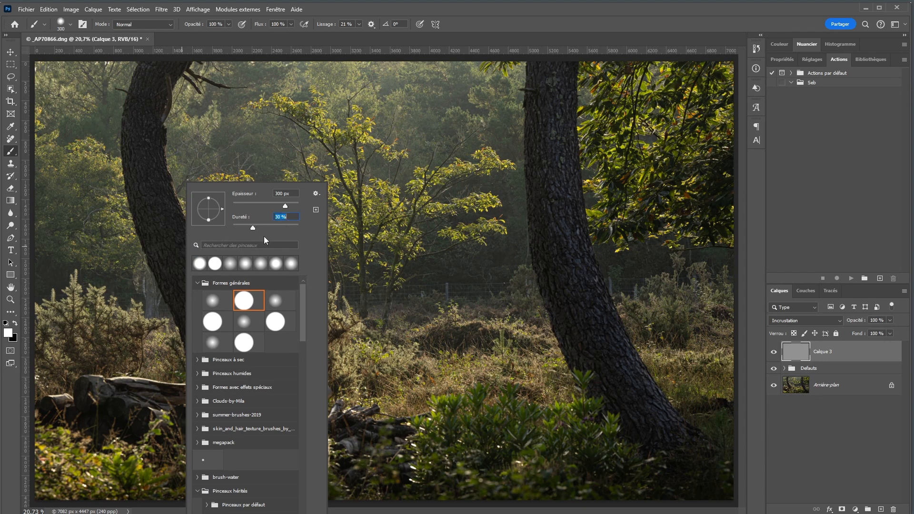
pyautogui.press('Return')
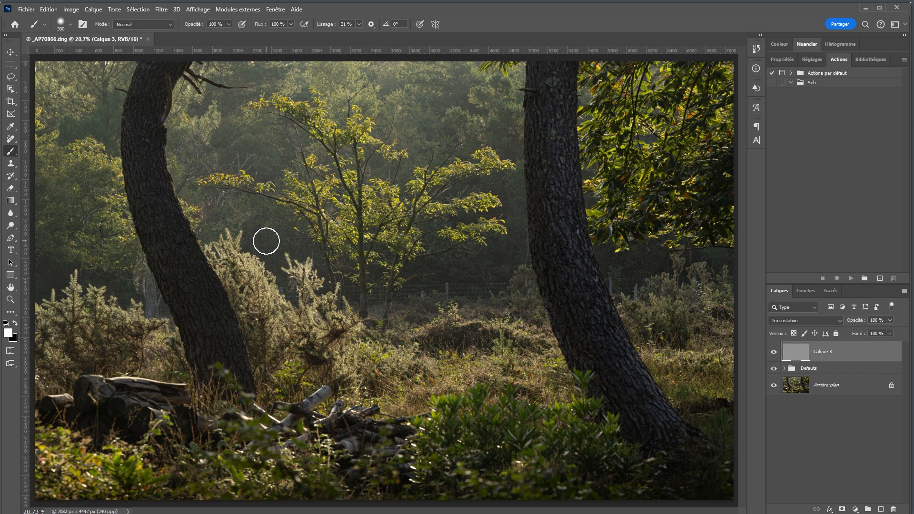
# Lighten the left trunk by painting white on the gray layer at 30 % brush opacity, also reducing the brush hardness
pyautogui.press('3')
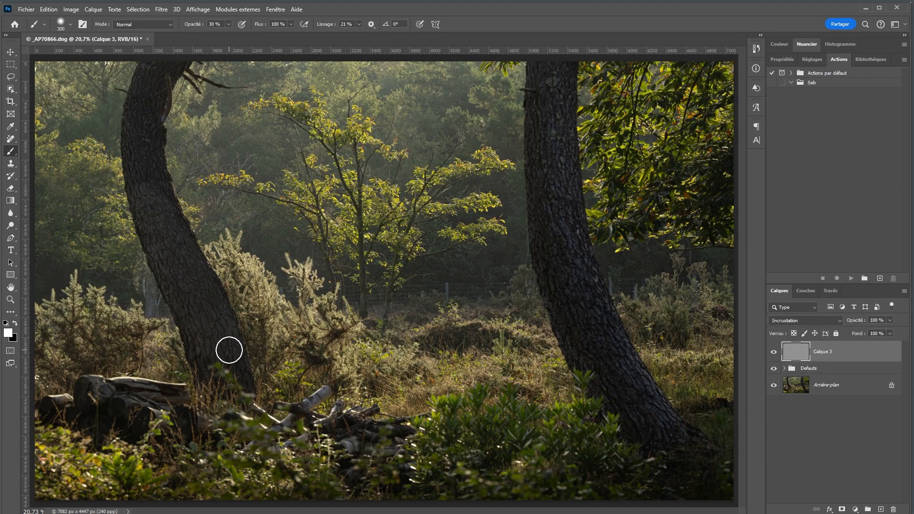
pyautogui.rightClick(210, 341)
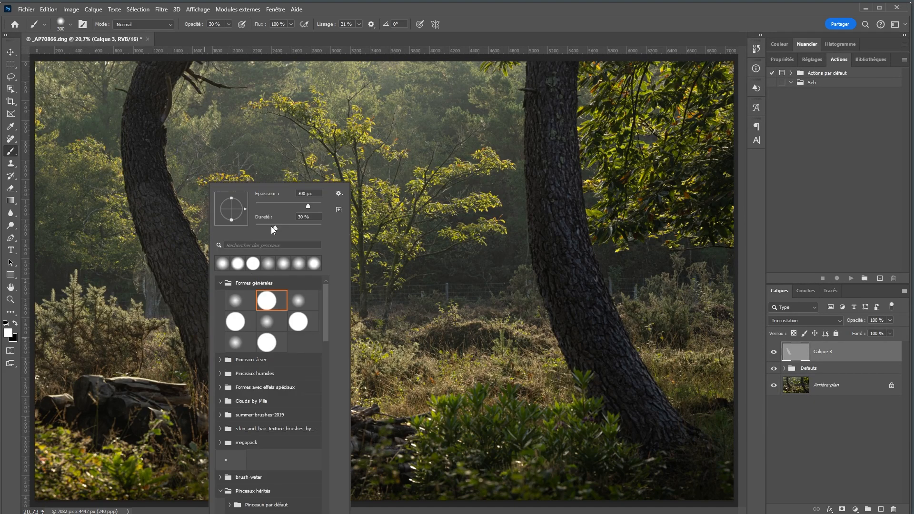
pyautogui.moveTo(275, 229); pyautogui.dragTo(265, 228)
pyautogui.click(147, 204)
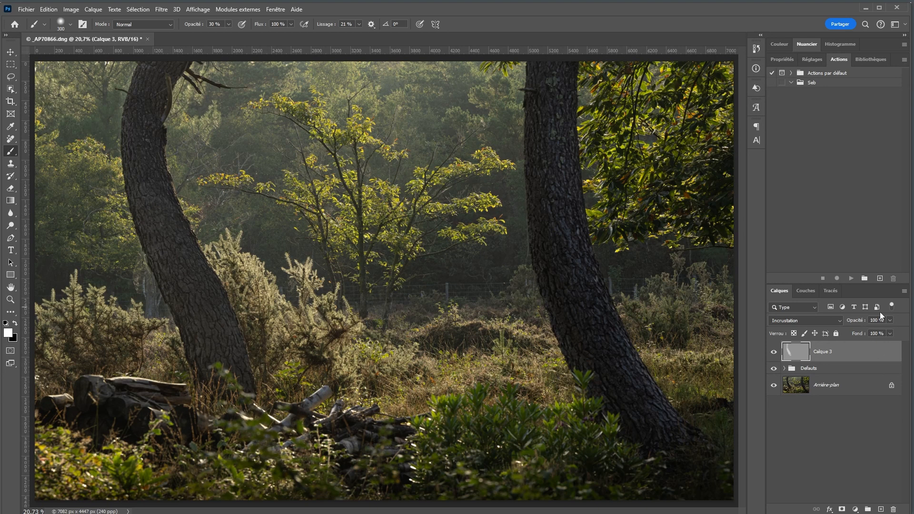
# Lower the opacity of the trunk-lightening layer Calque 3 to 45 %, comparing the photo with and without it
pyautogui.moveTo(855, 323); pyautogui.dragTo(840, 324)
pyautogui.click(774, 352)
pyautogui.click(775, 352)
pyautogui.moveTo(862, 323); pyautogui.dragTo(851, 324)
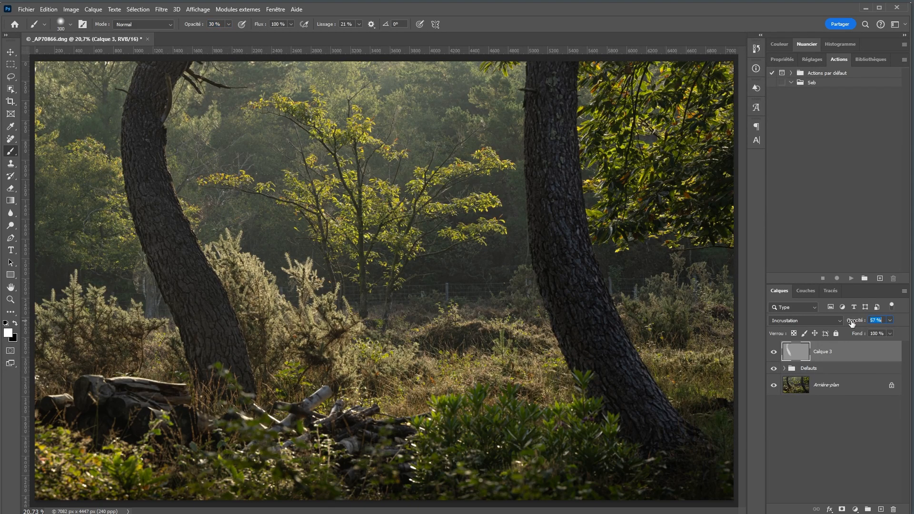
pyautogui.click(776, 354)
pyautogui.click(774, 353)
pyautogui.moveTo(856, 322); pyautogui.dragTo(850, 320)
pyautogui.press('Return')
# Unlock the background layer and convert it together with the Defauts group and Calque 3 into one smart object
pyautogui.press('v')
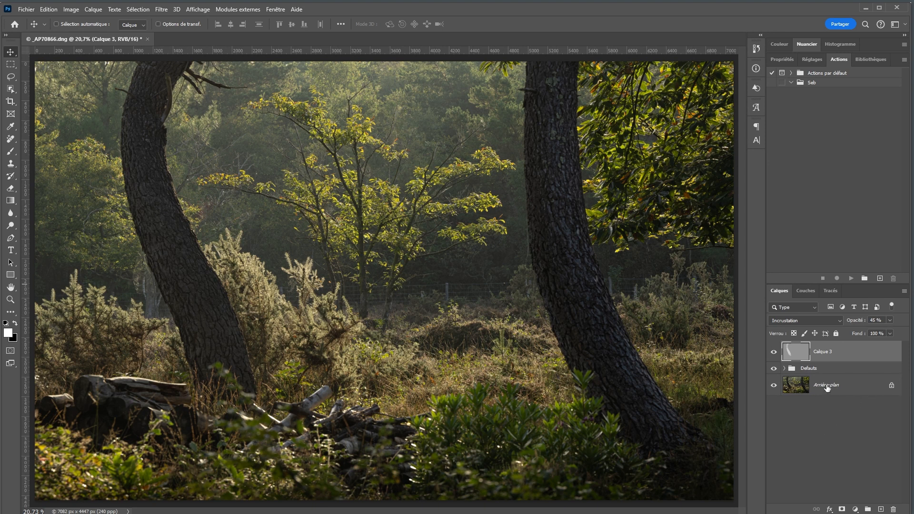
pyautogui.click(891, 385)
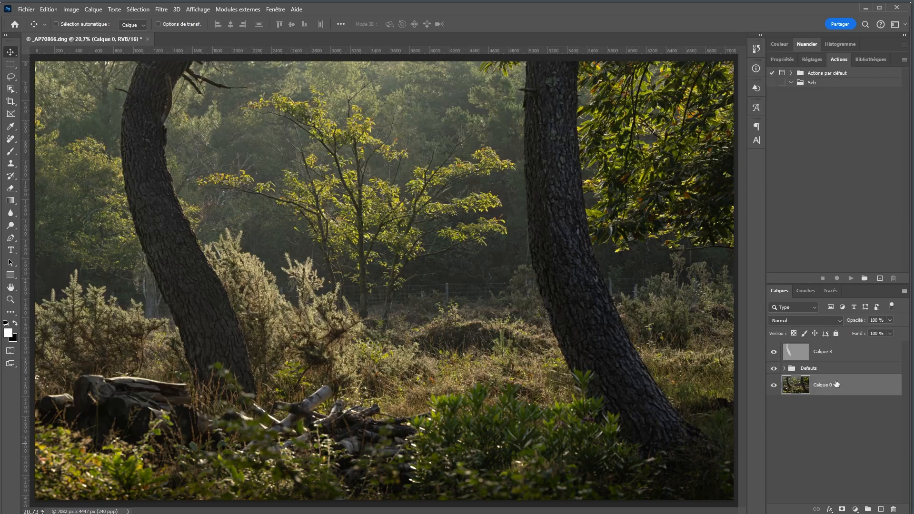
pyautogui.keyDown('shift'); pyautogui.click(854, 355); pyautogui.keyUp('shift')
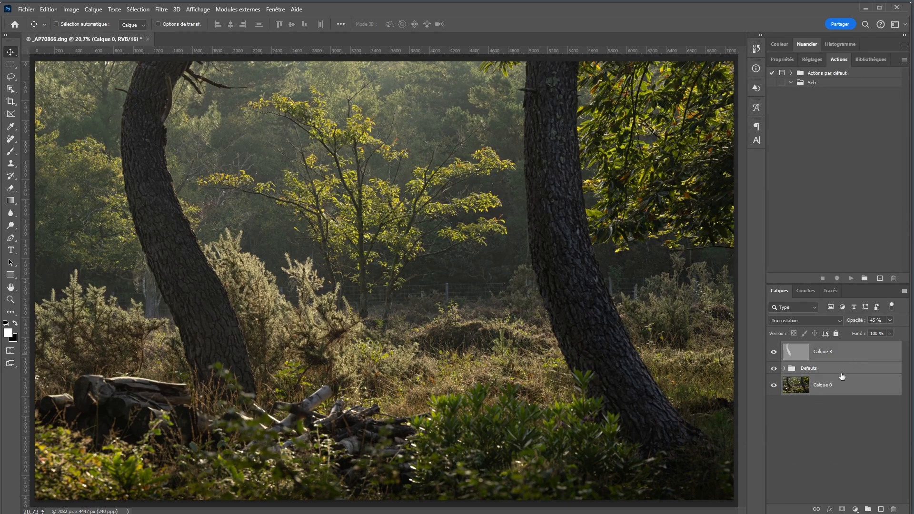
pyautogui.rightClick(859, 352)
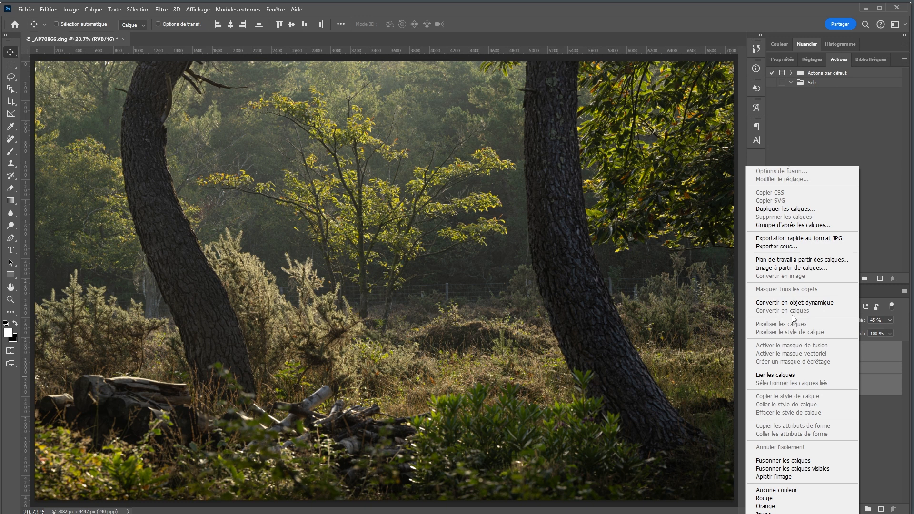
pyautogui.click(794, 303)
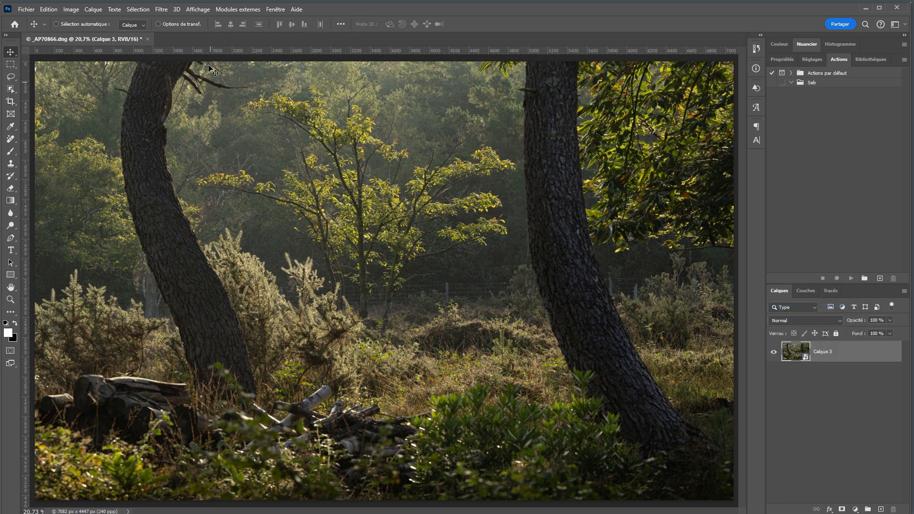
# Open the Accentuation sharpening filter for smart object Calque 3 and preview the central tree's foliage at 100 %
pyautogui.click(162, 12)
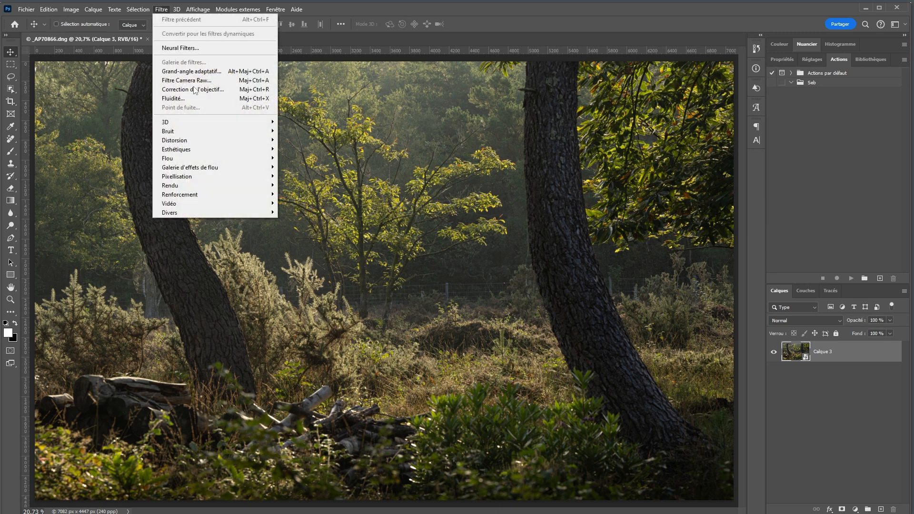
pyautogui.moveTo(213, 198)
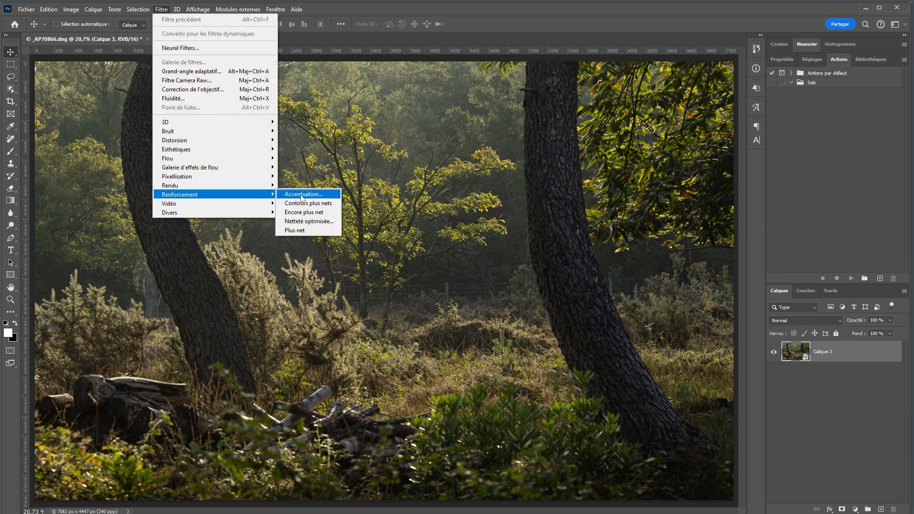
pyautogui.click(303, 195)
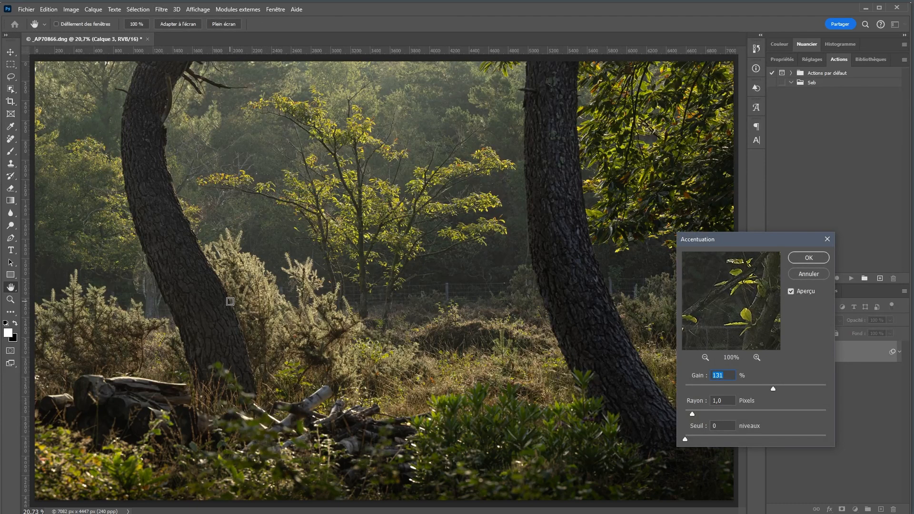
pyautogui.press('ctrl')
pyautogui.keyDown('ctrl'); pyautogui.click(241, 277); pyautogui.keyUp('ctrl')
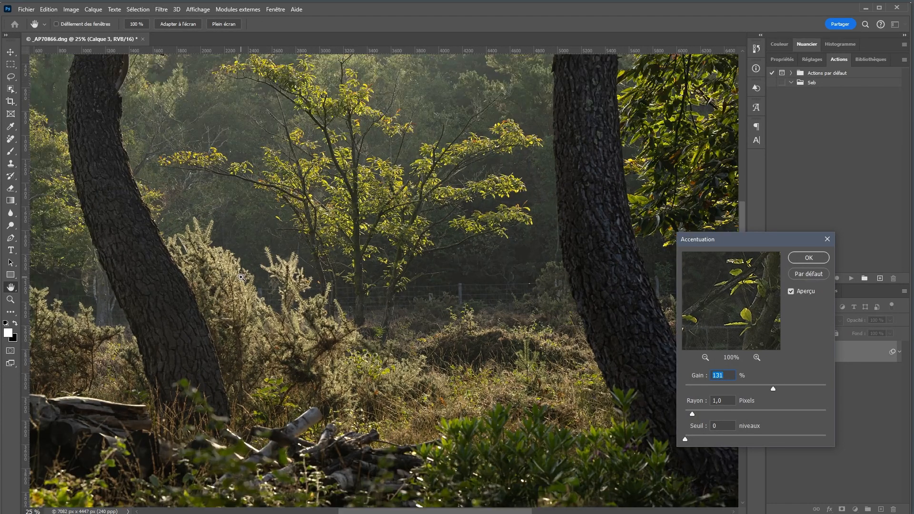
pyautogui.keyDown('ctrl'); pyautogui.click(242, 277); pyautogui.keyUp('ctrl')
pyautogui.keyDown('ctrl'); pyautogui.click(241, 278); pyautogui.keyUp('ctrl')
pyautogui.keyDown('ctrl'); pyautogui.click(242, 278); pyautogui.keyUp('ctrl')
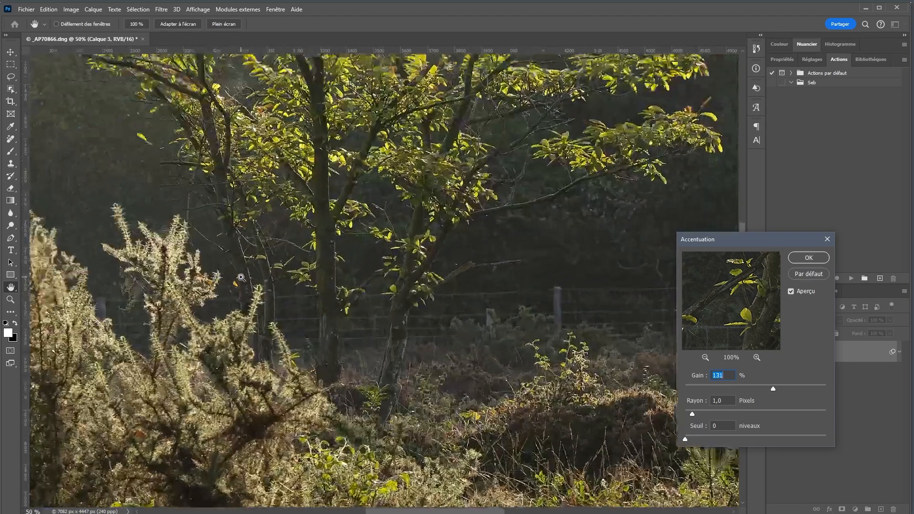
pyautogui.keyDown('ctrl'); pyautogui.click(242, 277); pyautogui.keyUp('ctrl')
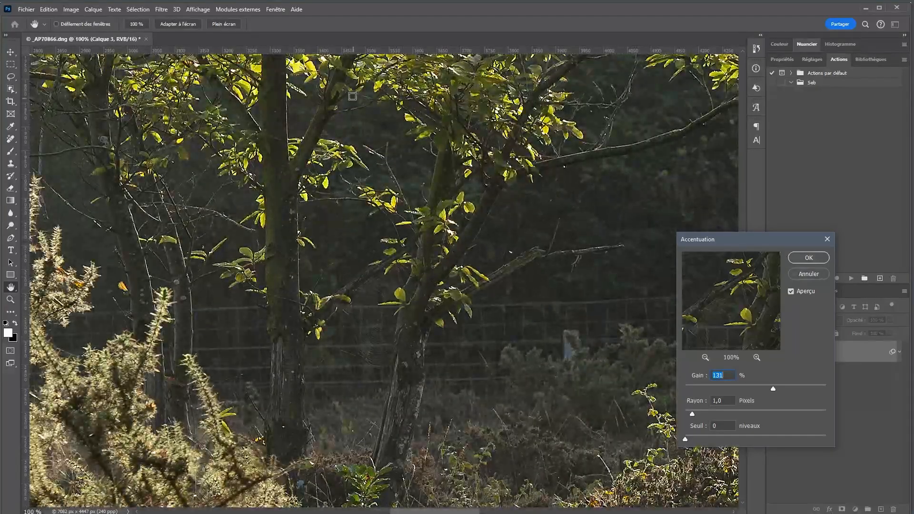
pyautogui.moveTo(394, 121); pyautogui.dragTo(377, 409)
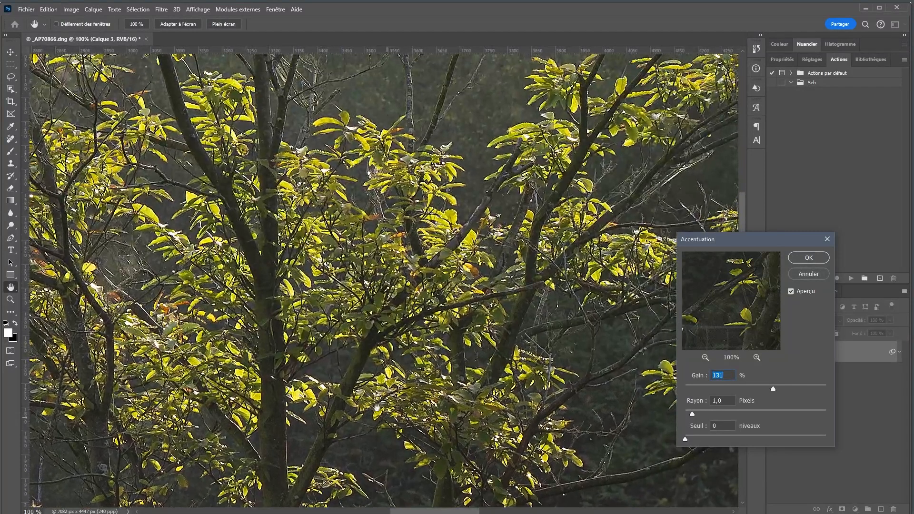
pyautogui.moveTo(375, 316); pyautogui.dragTo(313, 348)
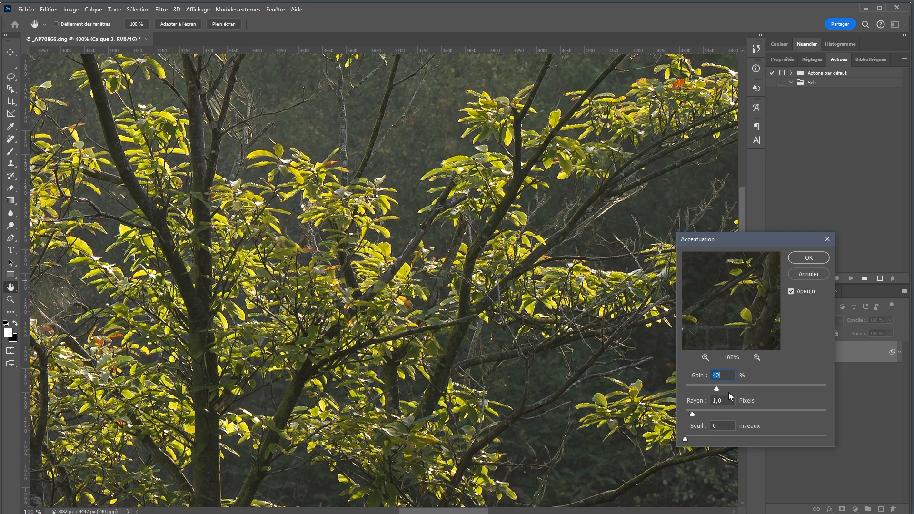
# Apply Accentuation with a gain of 120 %, a radius of 1,0 pixels and a threshold of 0, comparing the preview
pyautogui.moveTo(716, 387); pyautogui.dragTo(761, 389)
pyautogui.click(791, 290)
pyautogui.click(791, 291)
pyautogui.moveTo(761, 390); pyautogui.dragTo(769, 389)
pyautogui.click(790, 291)
pyautogui.click(792, 292)
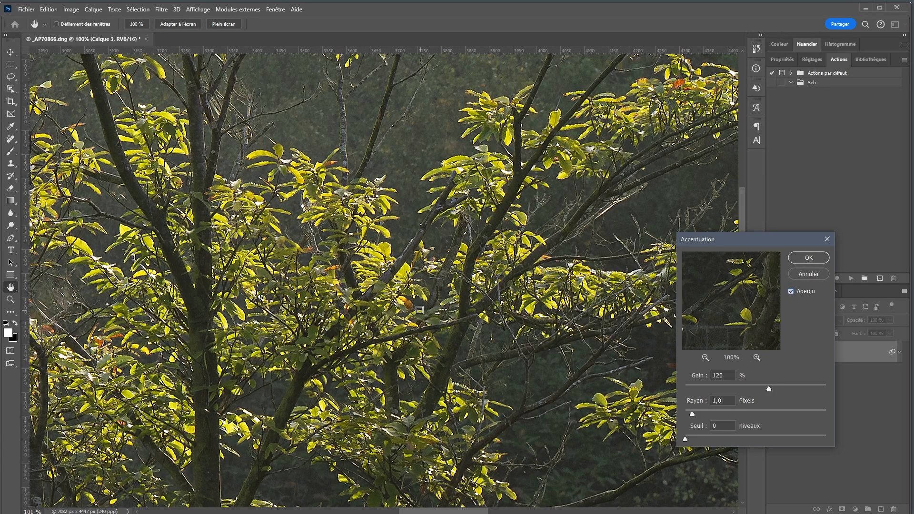
pyautogui.moveTo(458, 266); pyautogui.dragTo(410, 353)
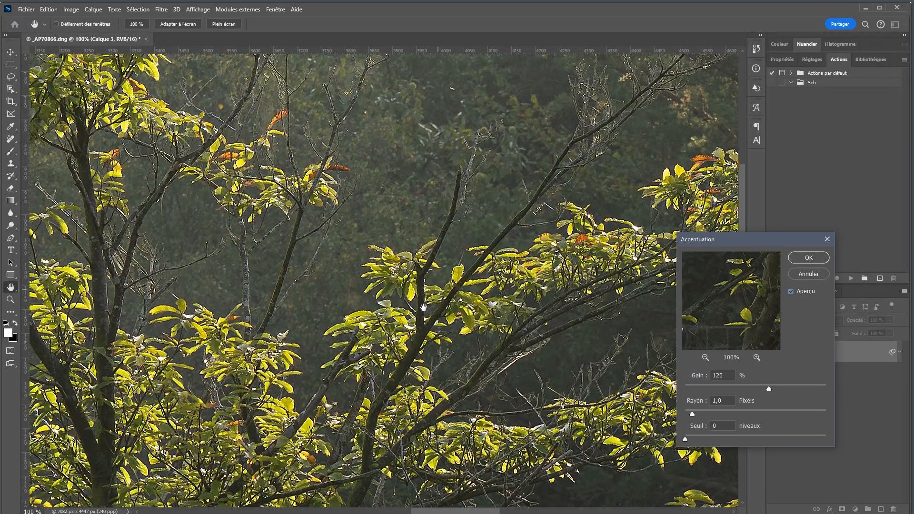
pyautogui.press('p')
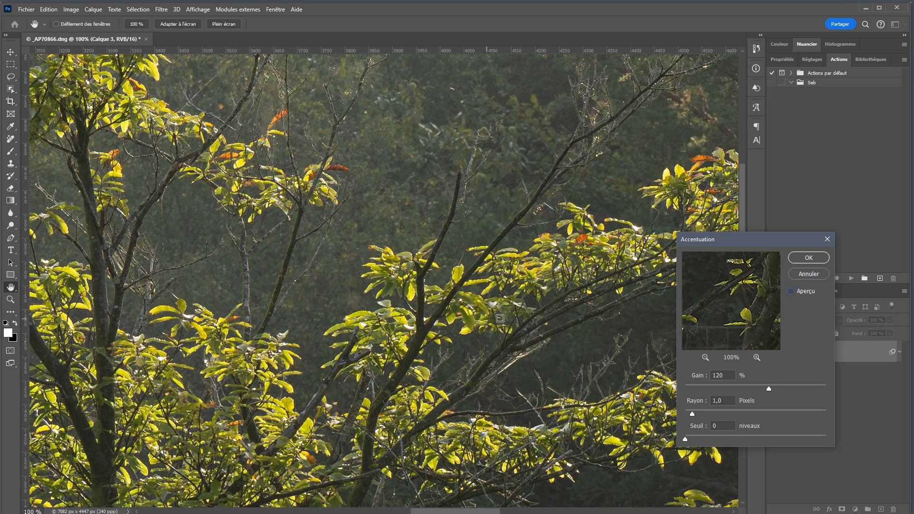
pyautogui.click(791, 290)
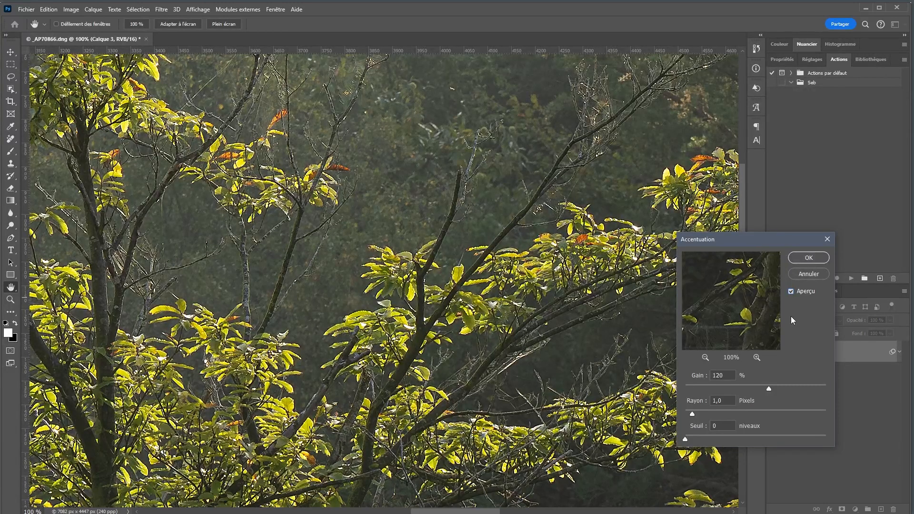
pyautogui.click(808, 258)
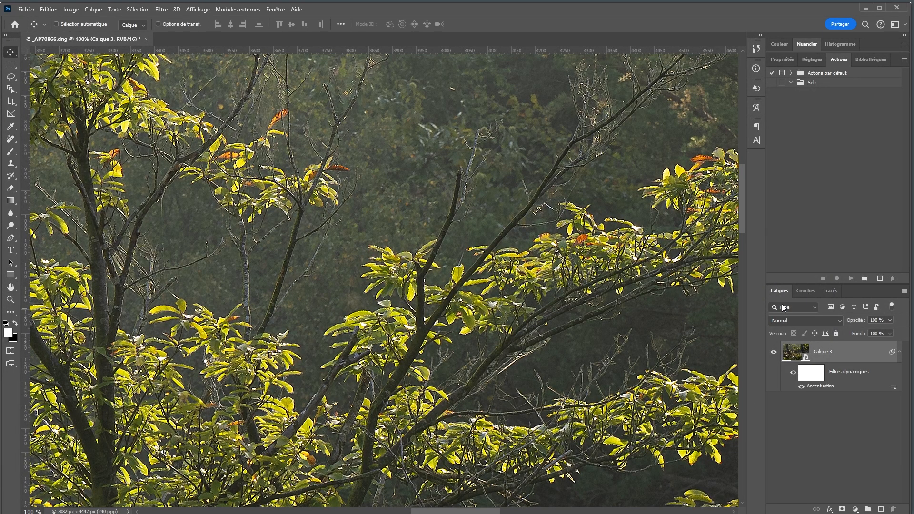
# Examine the sharpening on the whole photo and at 50 % around the central tree, bushes and left trunk
pyautogui.hotkey('ctrl', '0')
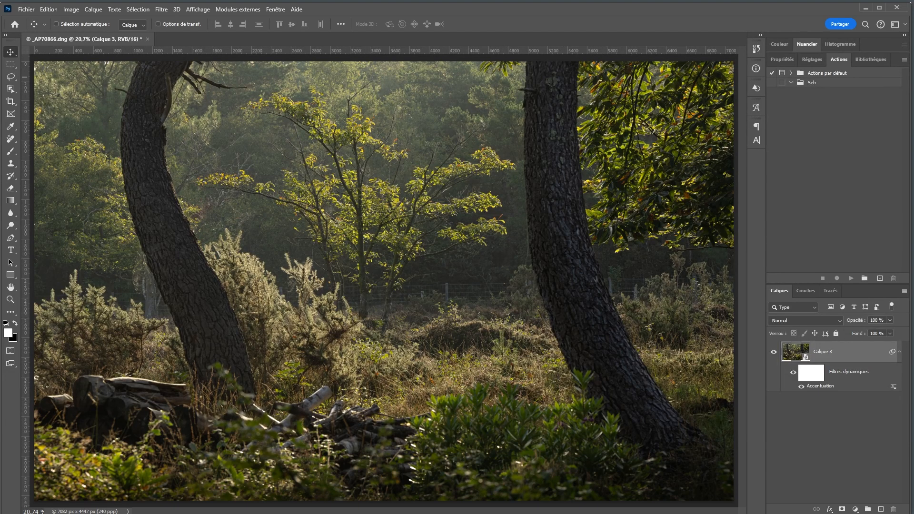
pyautogui.hotkey('ctrl', '+')
pyautogui.hotkey('ctrl', '+')
pyautogui.hotkey('ctrl', '+')
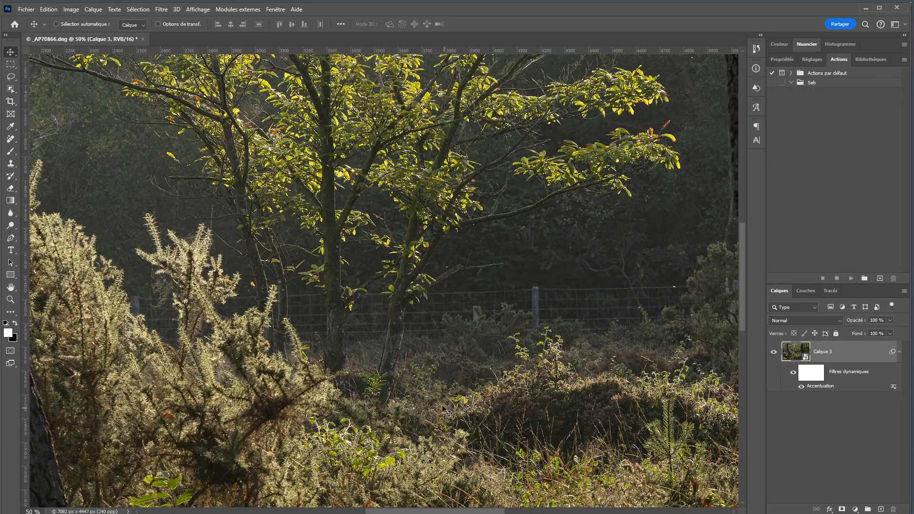
pyautogui.moveTo(257, 318); pyautogui.dragTo(543, 332)
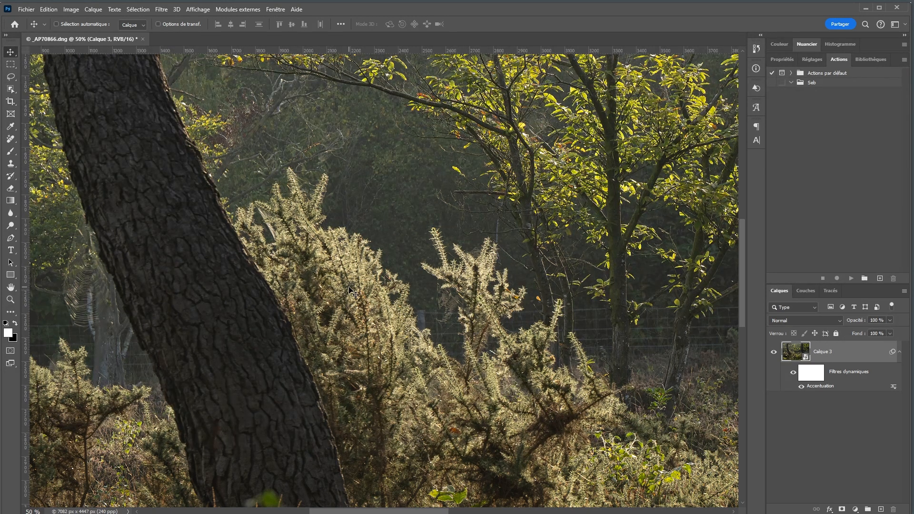
pyautogui.hotkey('ctrl', '-')
pyautogui.hotkey('ctrl', '-')
pyautogui.hotkey('ctrl', '-')
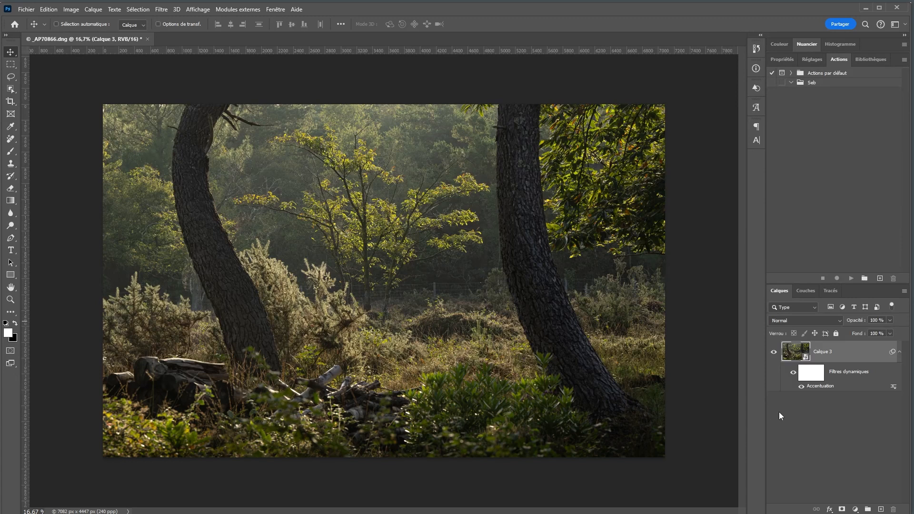
# Invert the smart filter mask and paint white over the central undergrowth at 70 % brush opacity, finally resetting the opacity to 100 %
pyautogui.click(810, 375)
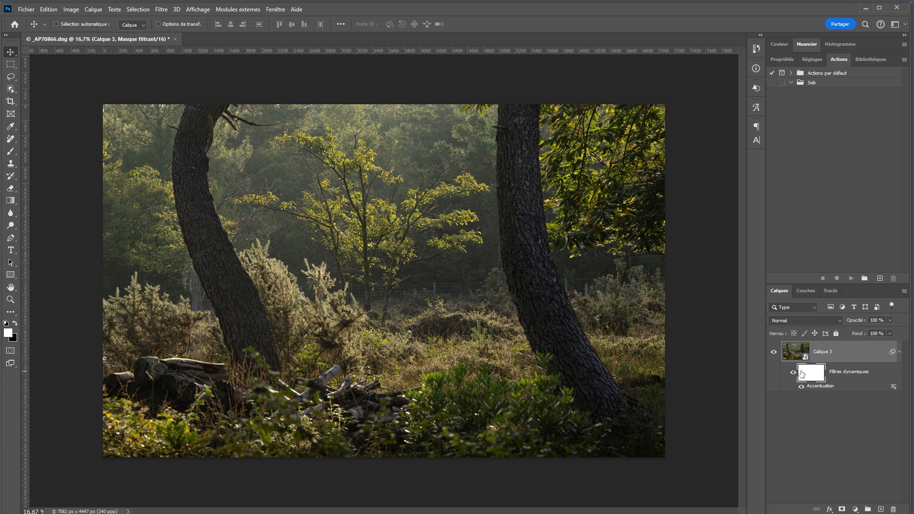
pyautogui.hotkey('ctrl', 'i')
pyautogui.press('b')
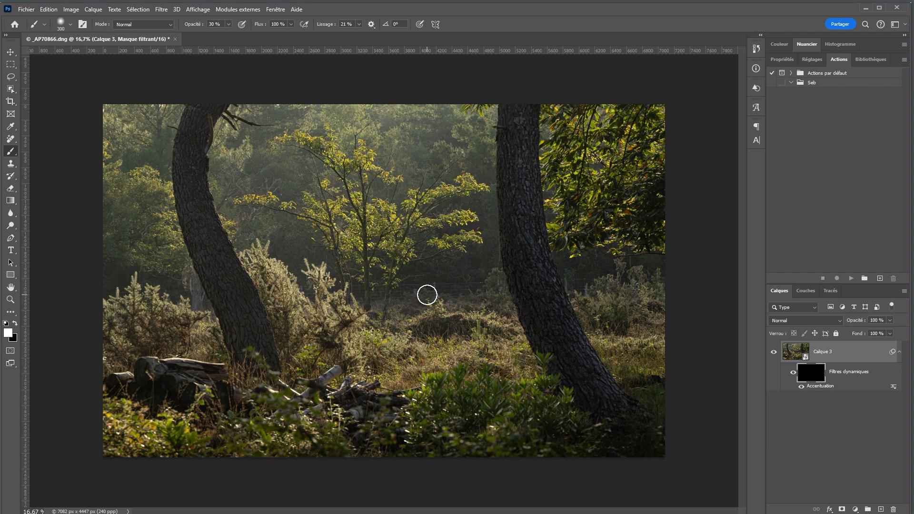
pyautogui.press('7')
pyautogui.moveTo(463, 330); pyautogui.dragTo(436, 321)
pyautogui.scroll(3, 436, 321)
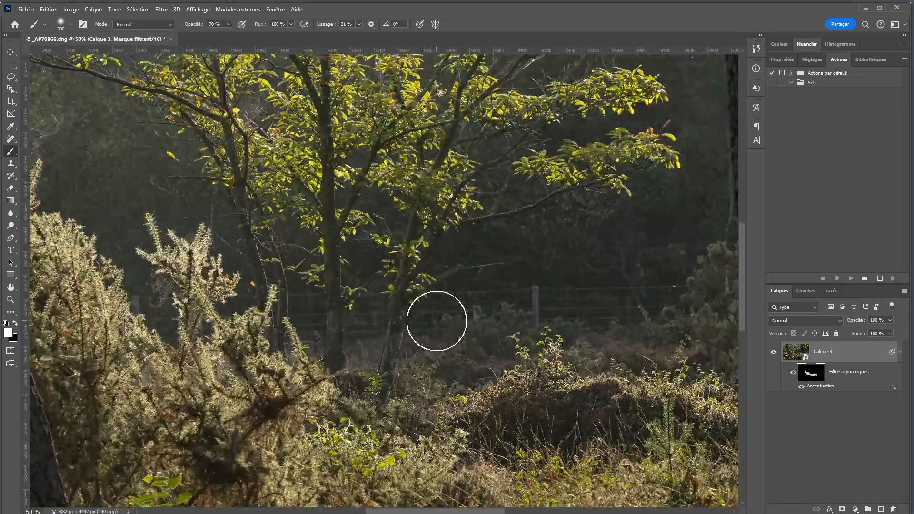
pyautogui.click(793, 373)
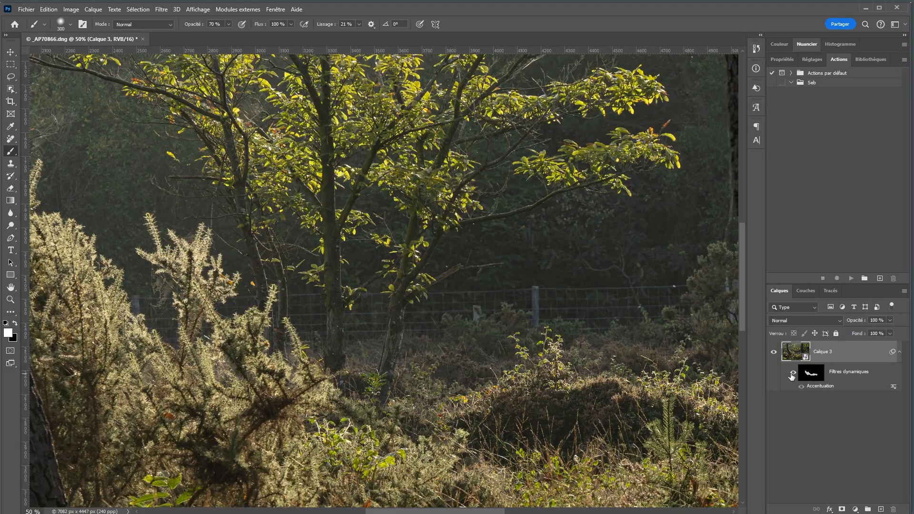
pyautogui.press('0')
# Try a straight white brush stroke over the bushes on a new layer and delete that layer
pyautogui.hotkey('ctrl', 'shift', 'alt', 'n')
pyautogui.click(76, 258)
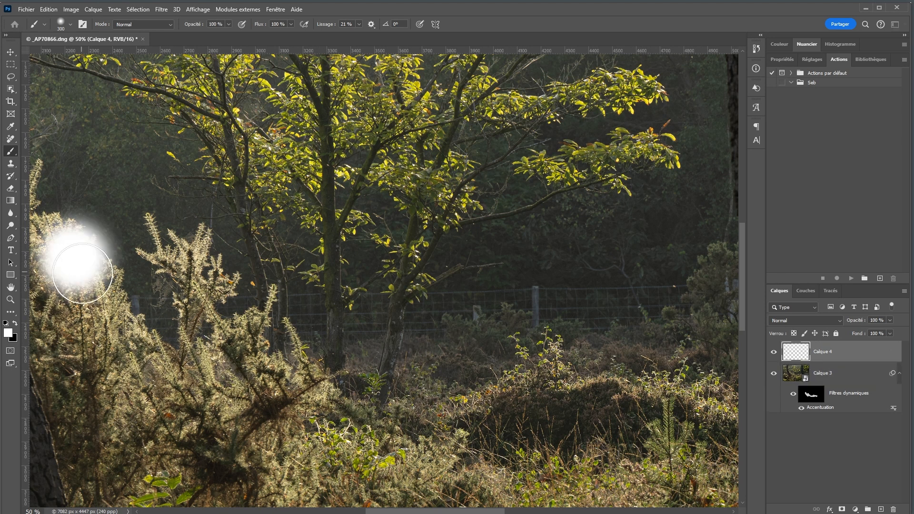
pyautogui.keyDown('shift'); pyautogui.click(126, 329); pyautogui.keyUp('shift')
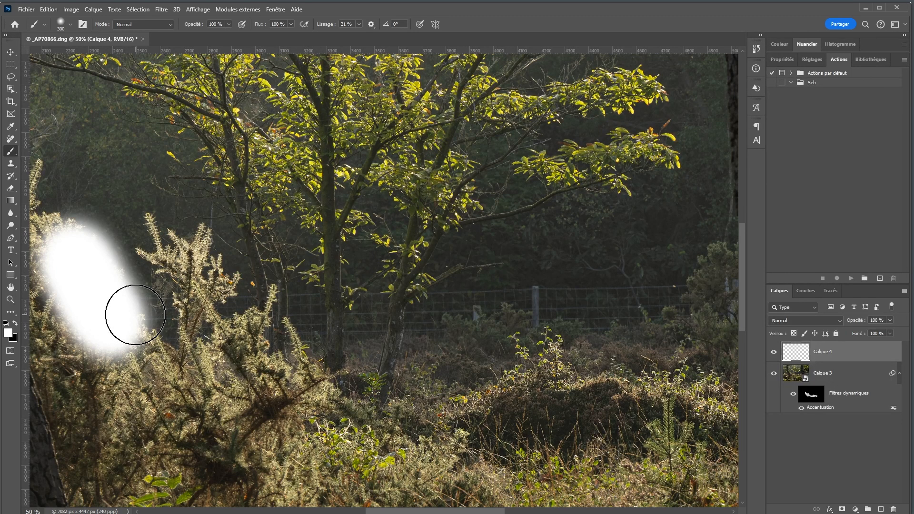
pyautogui.press('Delete')
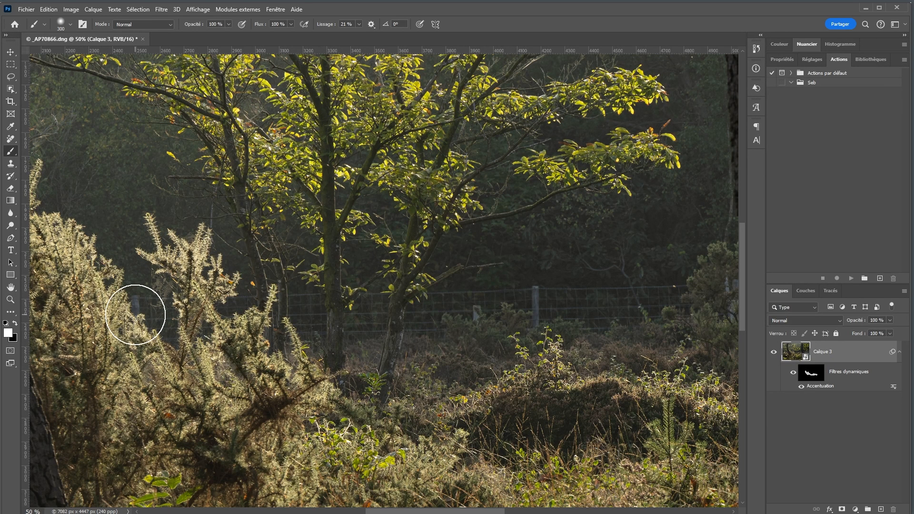
# Paint white on the smart filter mask over the central tree's lower trunks and branches with a 125 px brush
pyautogui.click(810, 375)
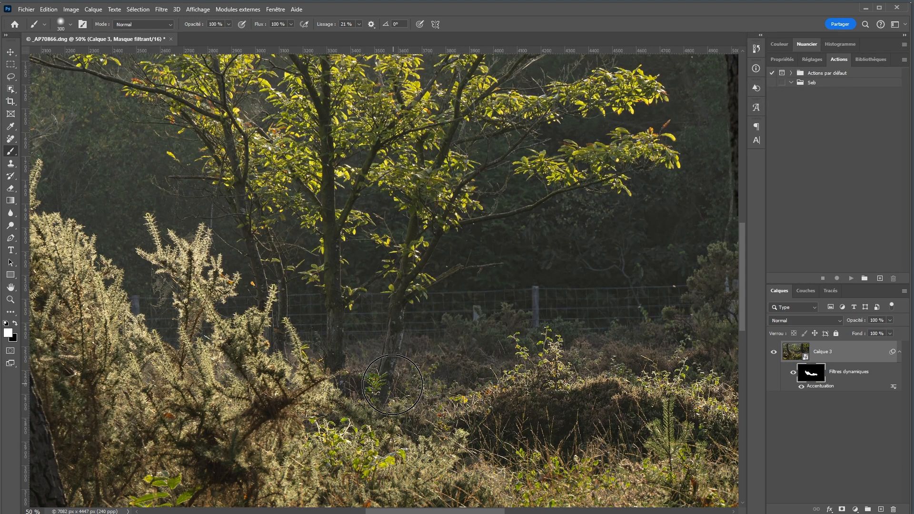
pyautogui.press('[')
pyautogui.press('[')
pyautogui.press('[')
pyautogui.press('[')
pyautogui.press('[')
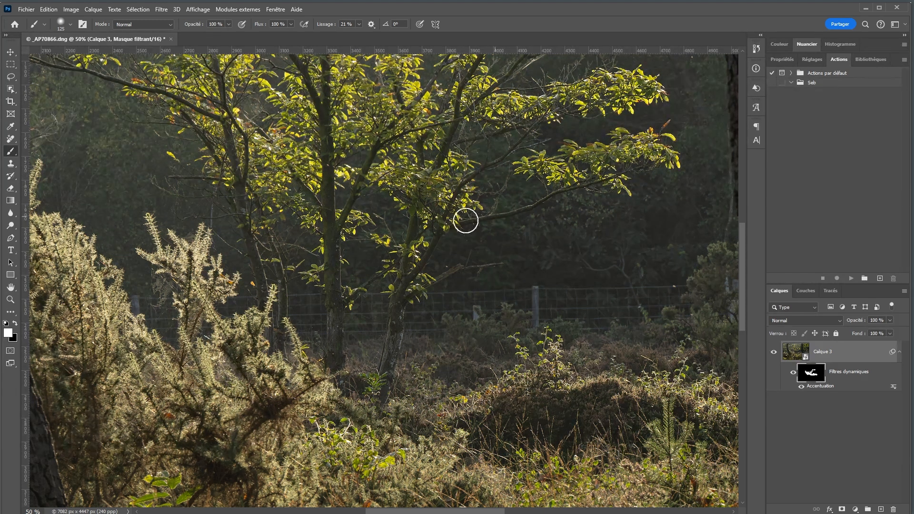
pyautogui.moveTo(360, 163); pyautogui.dragTo(410, 283)
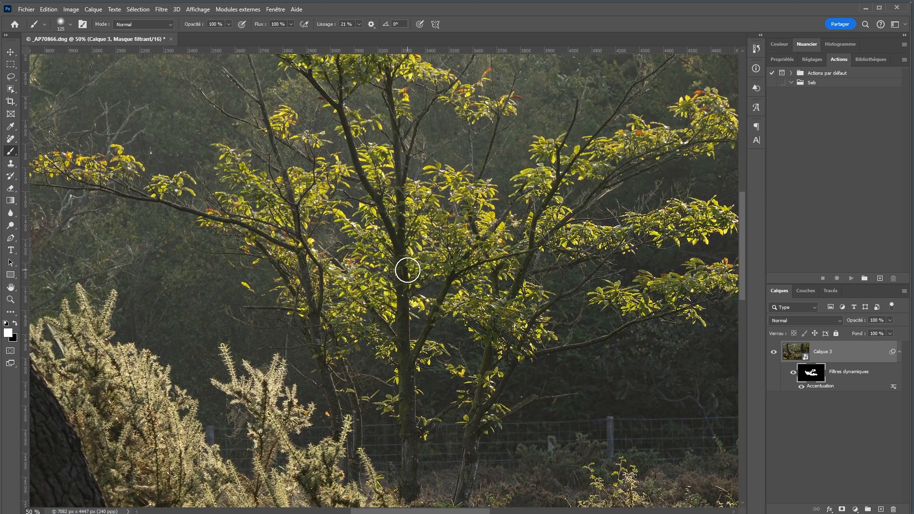
# Extend the white area of the filter mask over the central tree's crown and foliage with a 200 px brush
pyautogui.press(']')
pyautogui.press(']')
pyautogui.press(']')
pyautogui.moveTo(391, 193); pyautogui.dragTo(408, 249)
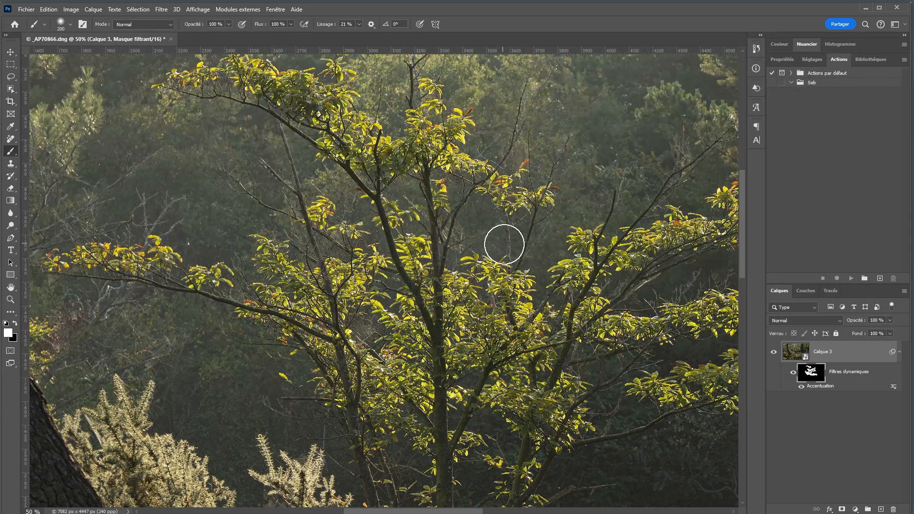
pyautogui.moveTo(568, 289); pyautogui.dragTo(382, 317)
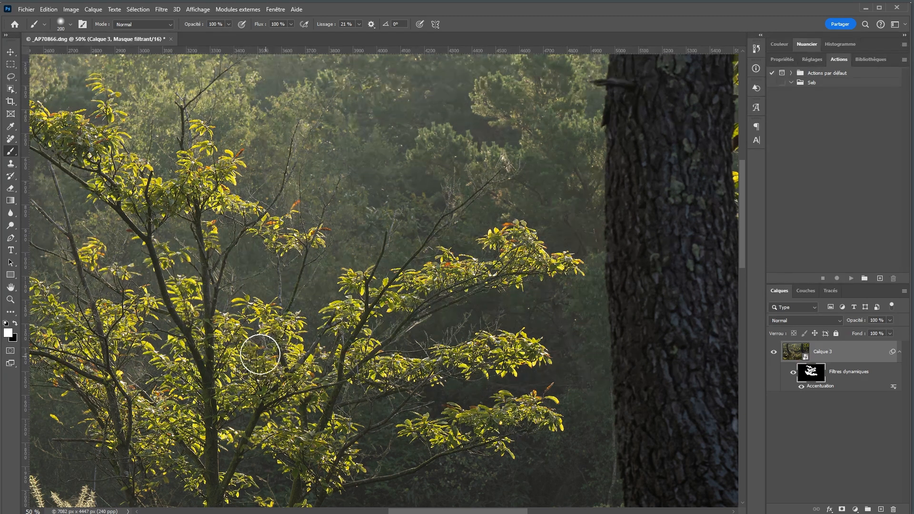
pyautogui.moveTo(197, 326); pyautogui.dragTo(492, 318)
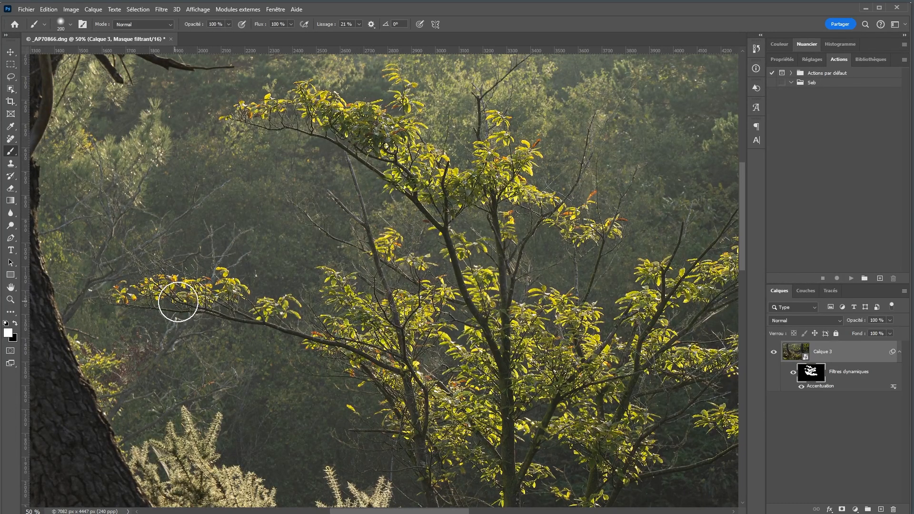
# Paint white on the filter mask along the central tree's thin outer branches with a 90 px brush
pyautogui.press('[')
pyautogui.press('[')
pyautogui.press('[')
pyautogui.press('[')
pyautogui.press('[')
pyautogui.moveTo(607, 360); pyautogui.dragTo(349, 222)
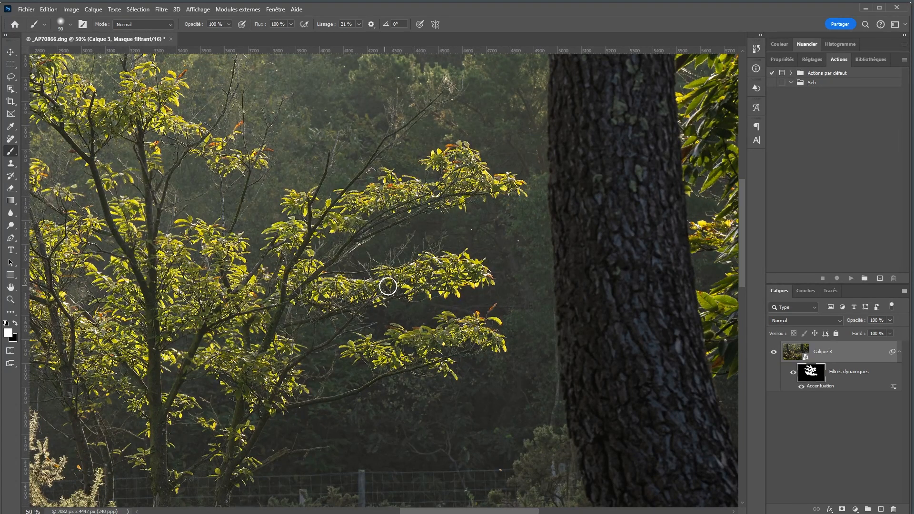
pyautogui.moveTo(145, 360); pyautogui.dragTo(320, 377)
pyautogui.moveTo(209, 347)
pyautogui.mouseDown()
pyautogui.moveTo(257, 376)
pyautogui.moveTo(142, 397)
pyautogui.moveTo(256, 298)
pyautogui.mouseUp()
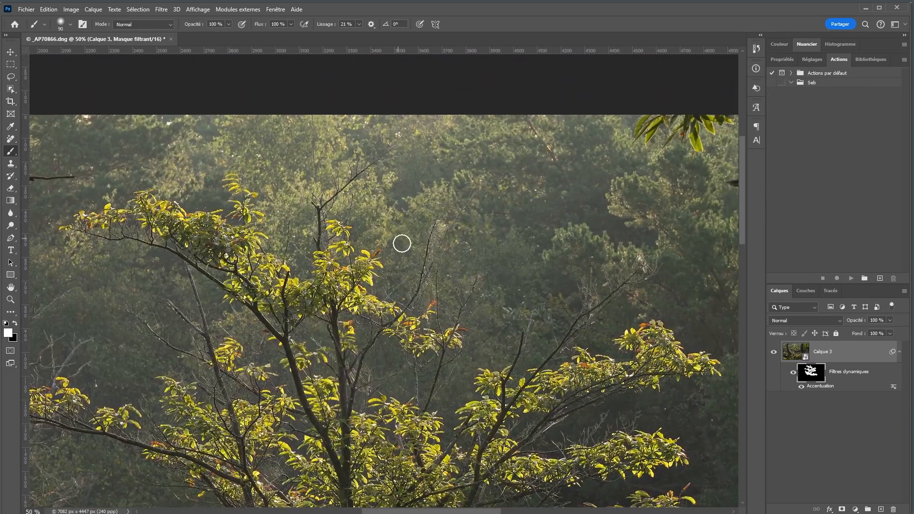
# Refine the filter mask around the upper branches with a 45 px brush, comparing the photo with and without the smart filters
pyautogui.press('x')
pyautogui.press('[')
pyautogui.click(792, 373)
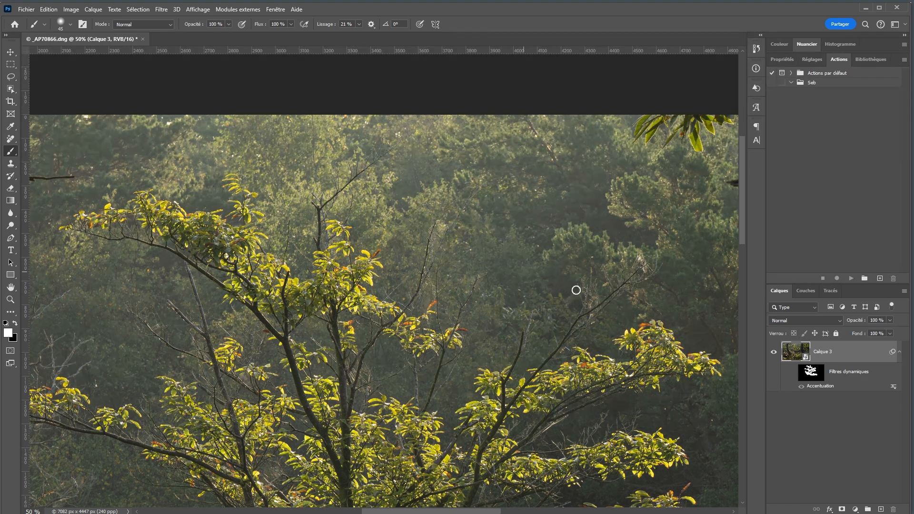
pyautogui.click(793, 374)
# Save the retouched photo as a TIFF file and display the whole image
pyautogui.hotkey('ctrl', 'o')
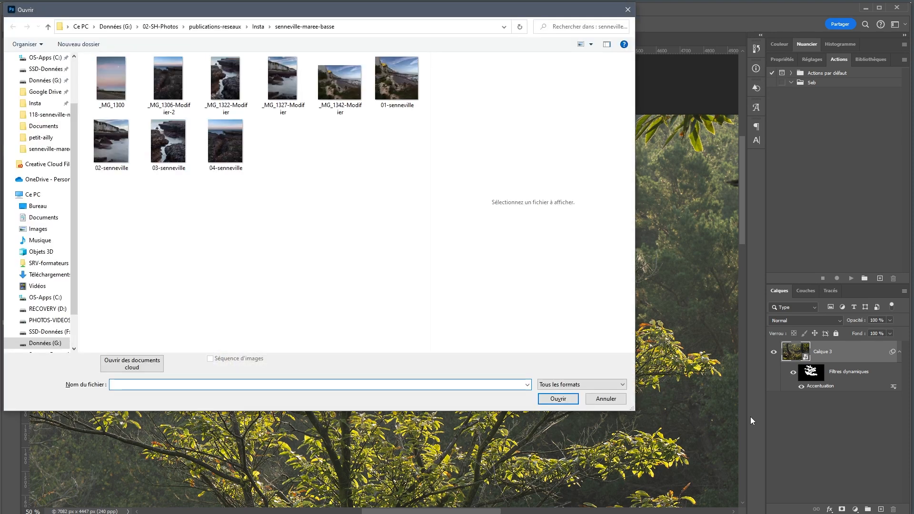
pyautogui.press('Escape')
pyautogui.hotkey('ctrl', '0')
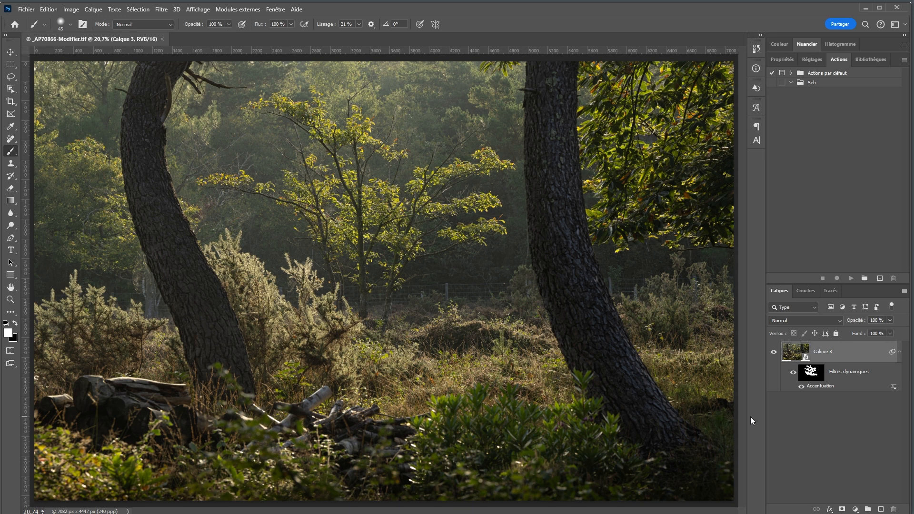
# Close the saved TIFF, switch to Lightroom Classic and show the photos as a library grid
pyautogui.hotkey('ctrl', 'w')
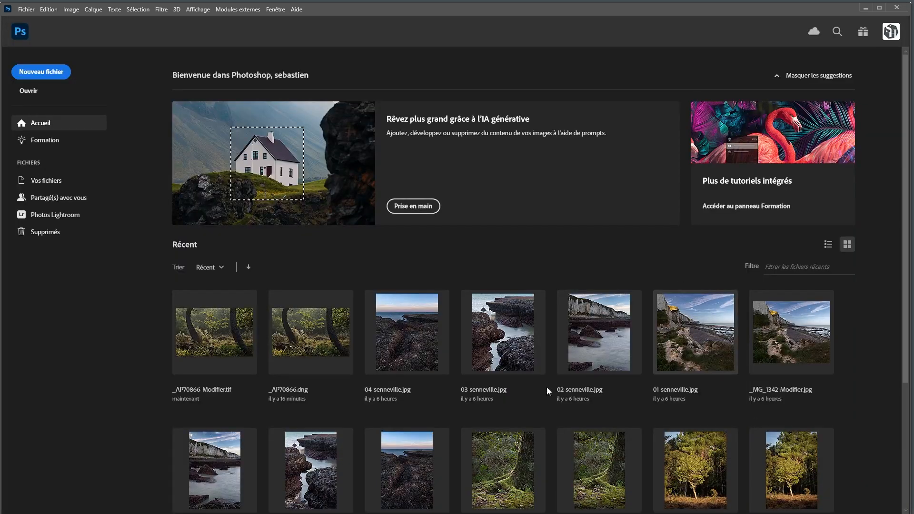
pyautogui.hotkey('alt', 'Tab')
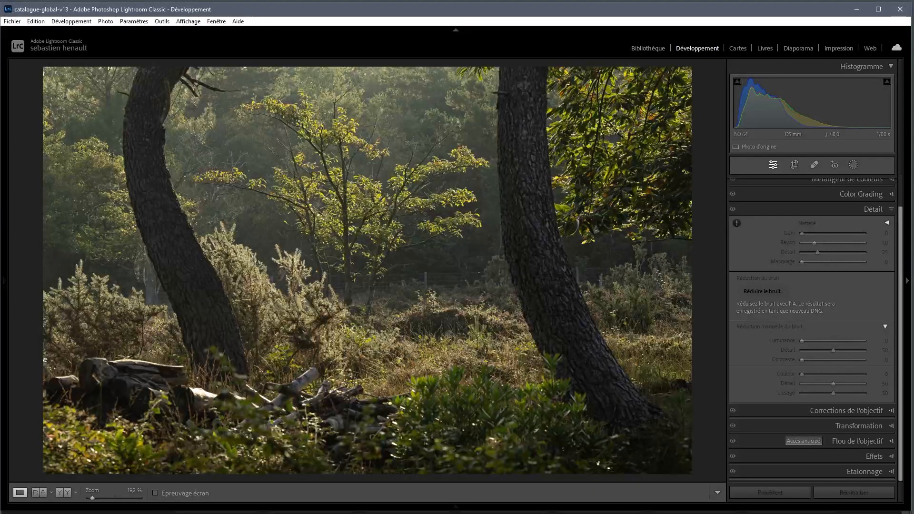
pyautogui.press('g')
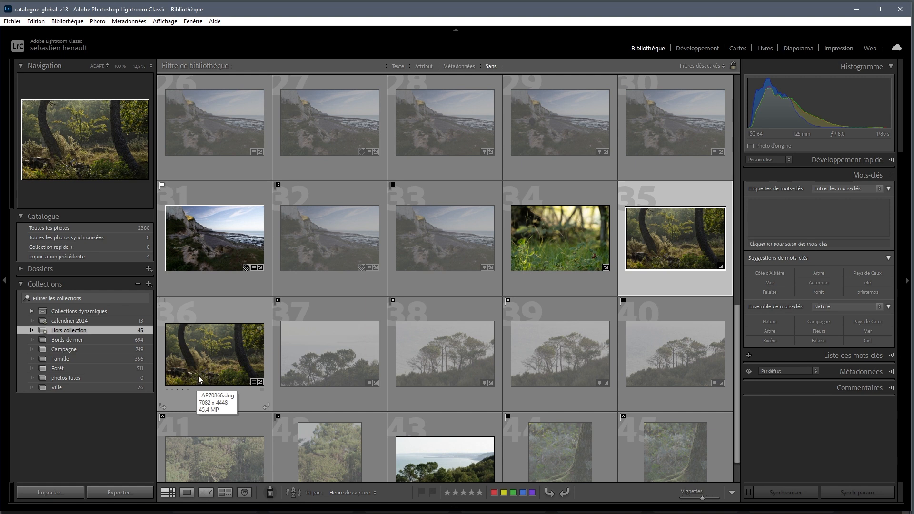
# Compare the retouched TIFF with _AP70866.dng in Survey view, with side panels hidden and the surrounding interface dimmed
pyautogui.keyDown('ctrl'); pyautogui.click(209, 358); pyautogui.keyUp('ctrl')
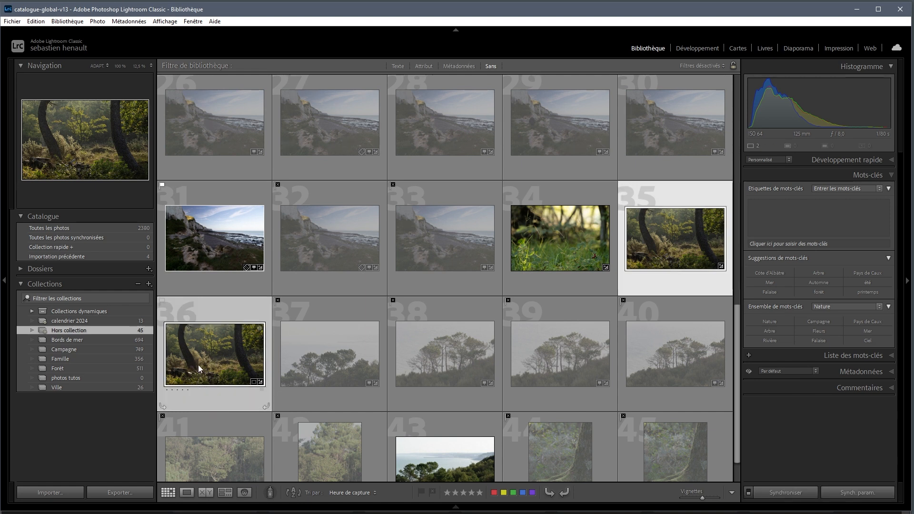
pyautogui.click(224, 493)
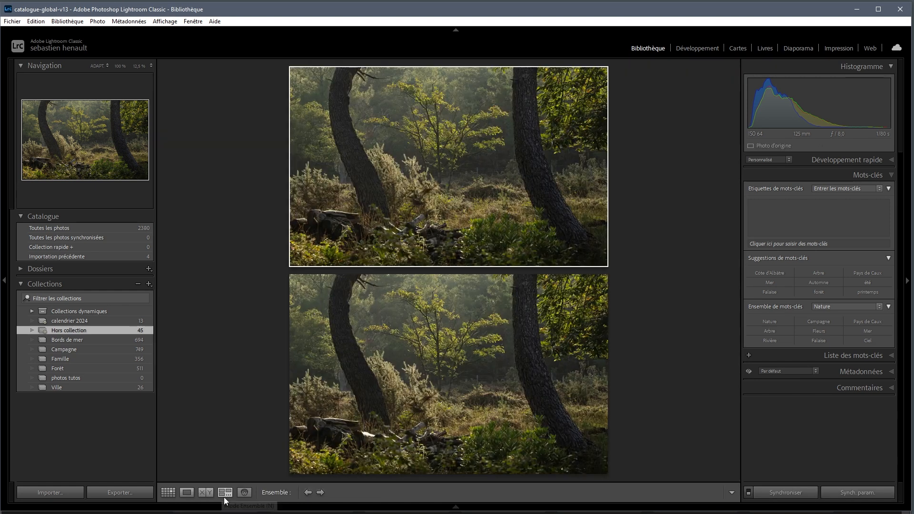
pyautogui.press('Tab')
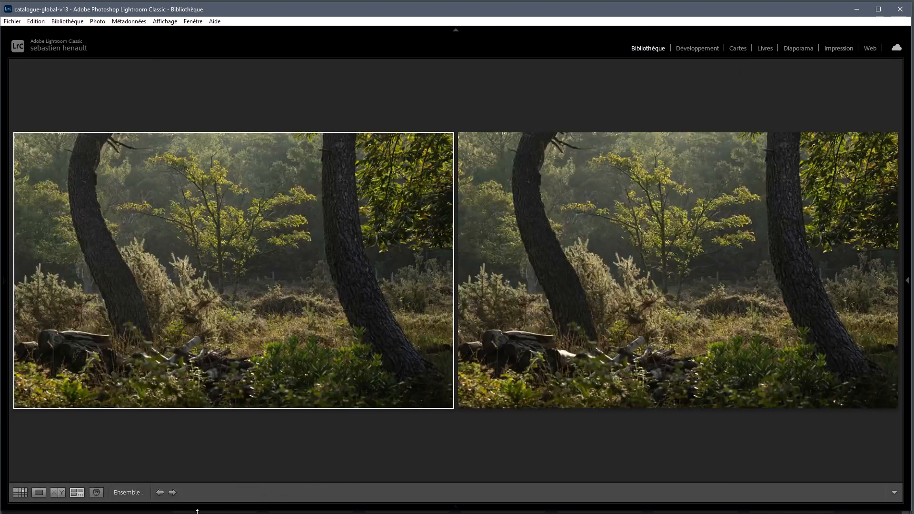
pyautogui.press('l')
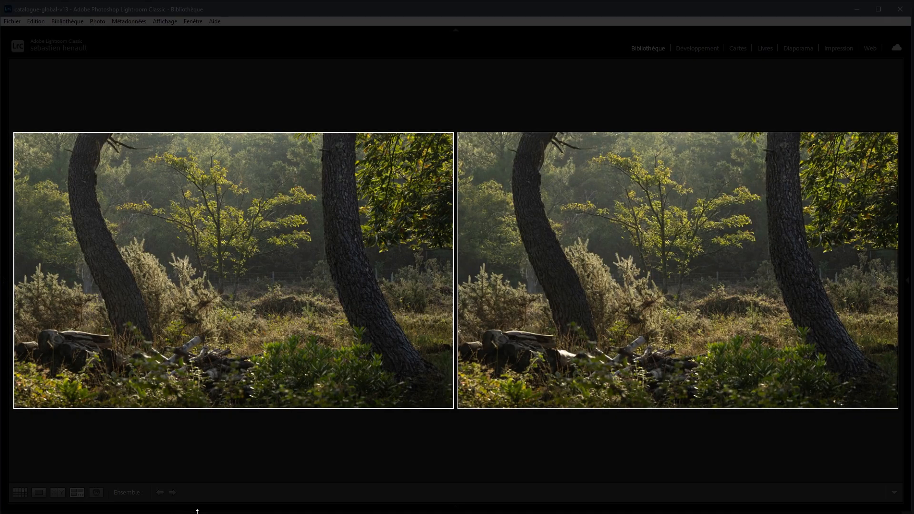